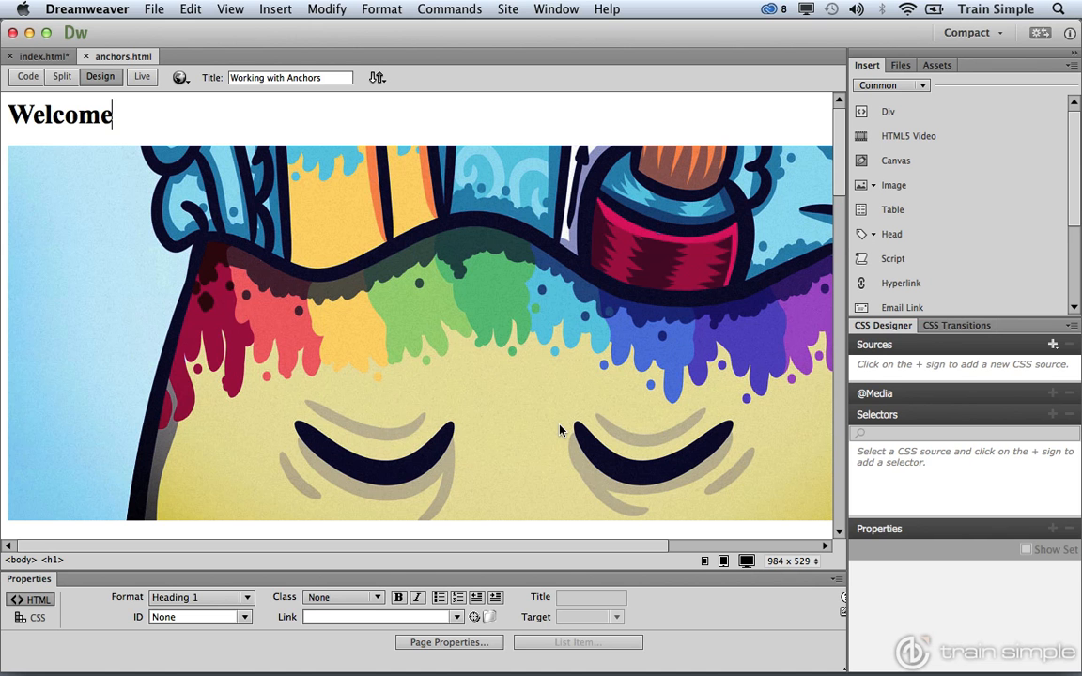
# Examine the full length of the anchors page in the design and in a Safari preview, and close the preview
pyautogui.scroll(-6, 560, 430)
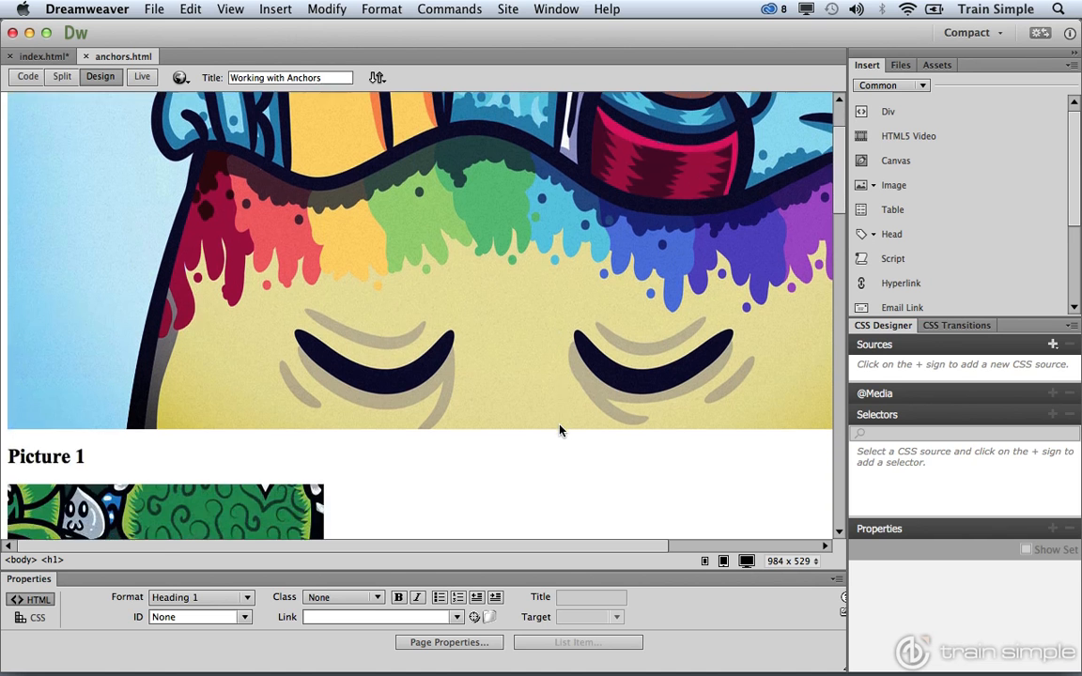
pyautogui.scroll(-10, 560, 430)
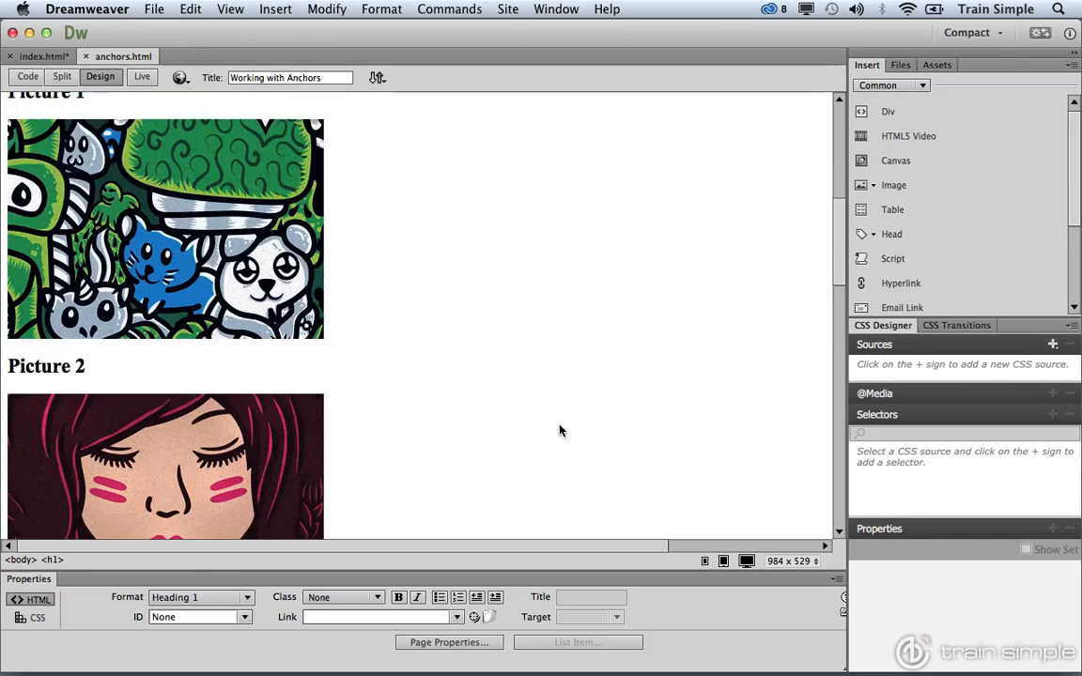
pyautogui.scroll(-10, 560, 431)
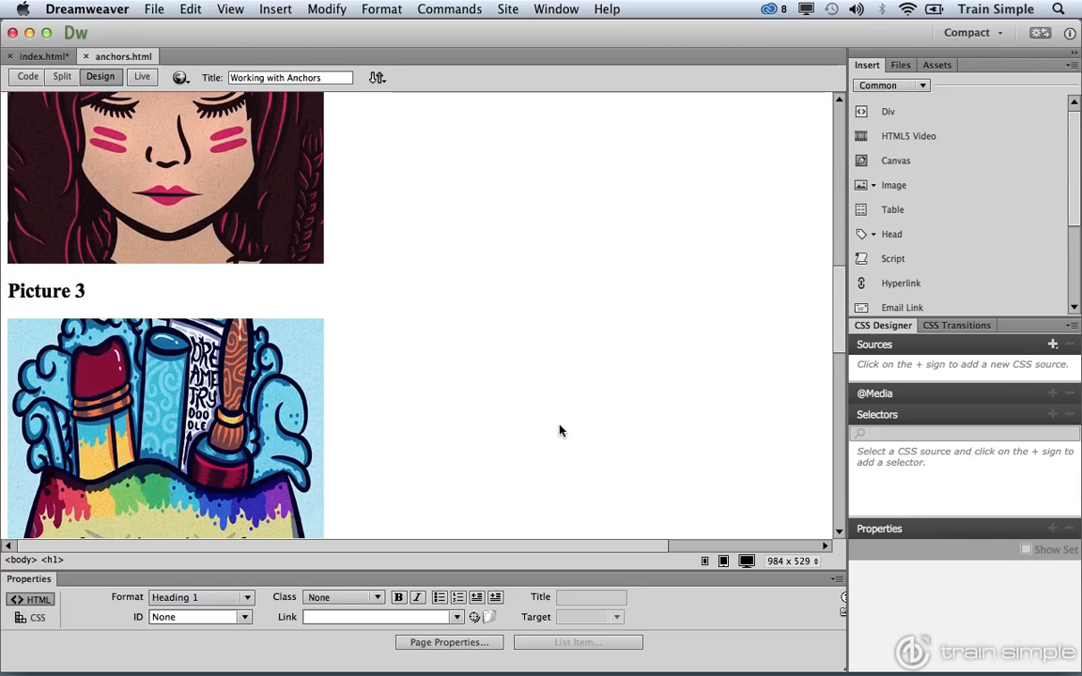
pyautogui.scroll(-6, 560, 430)
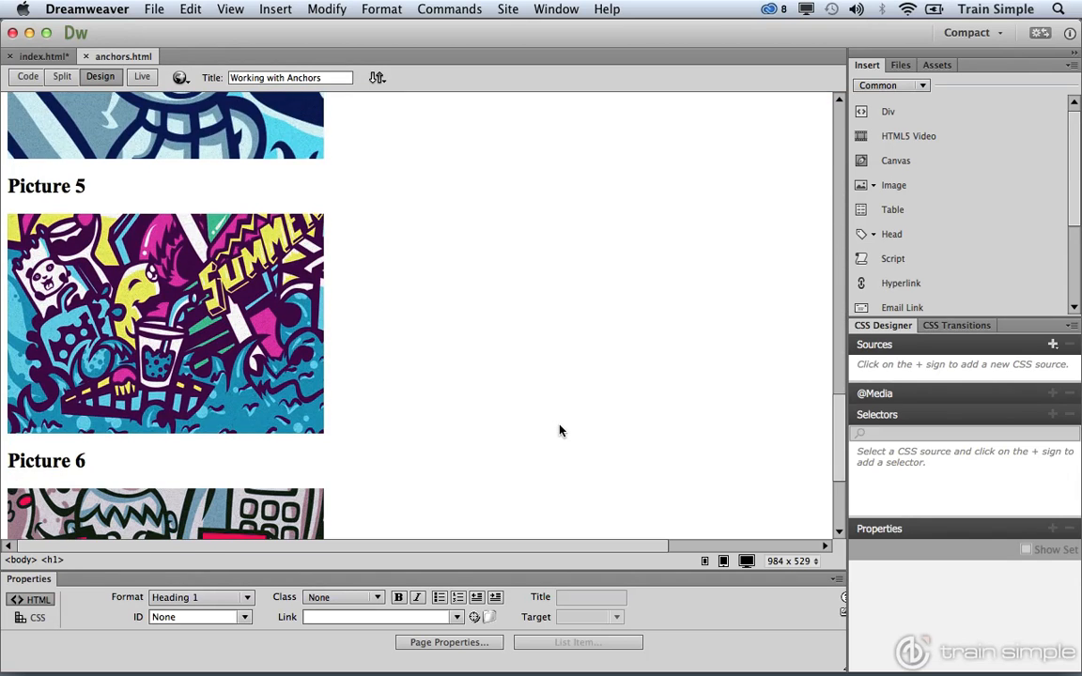
pyautogui.scroll(-8, 560, 430)
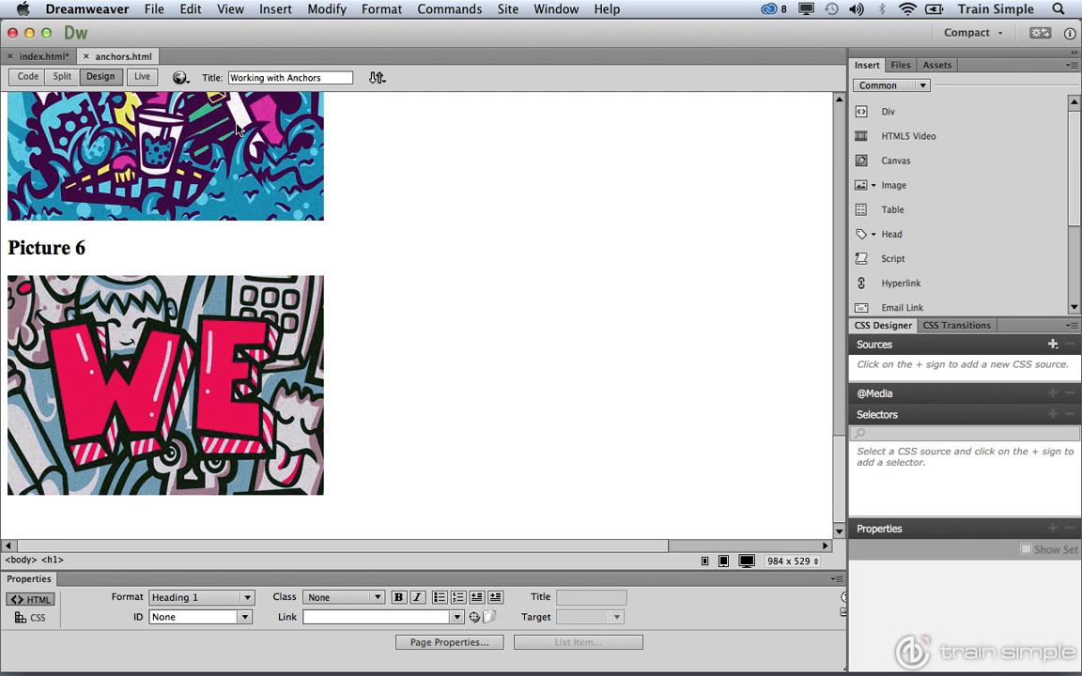
pyautogui.click(182, 79)
pyautogui.click(193, 95)
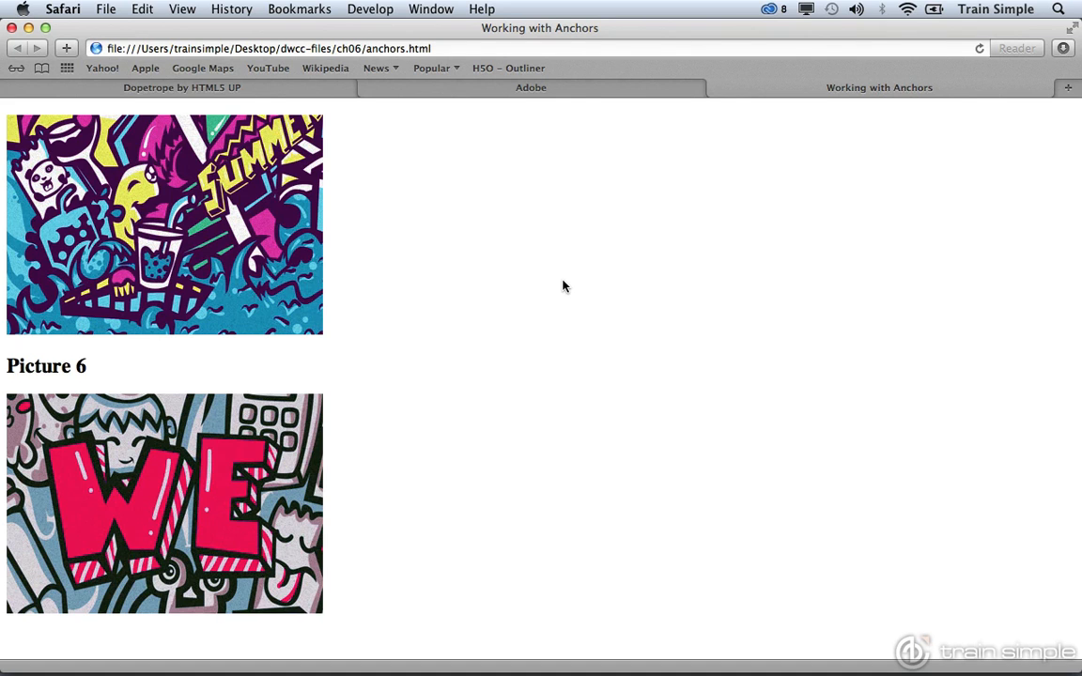
pyautogui.scroll(10, 564, 287)
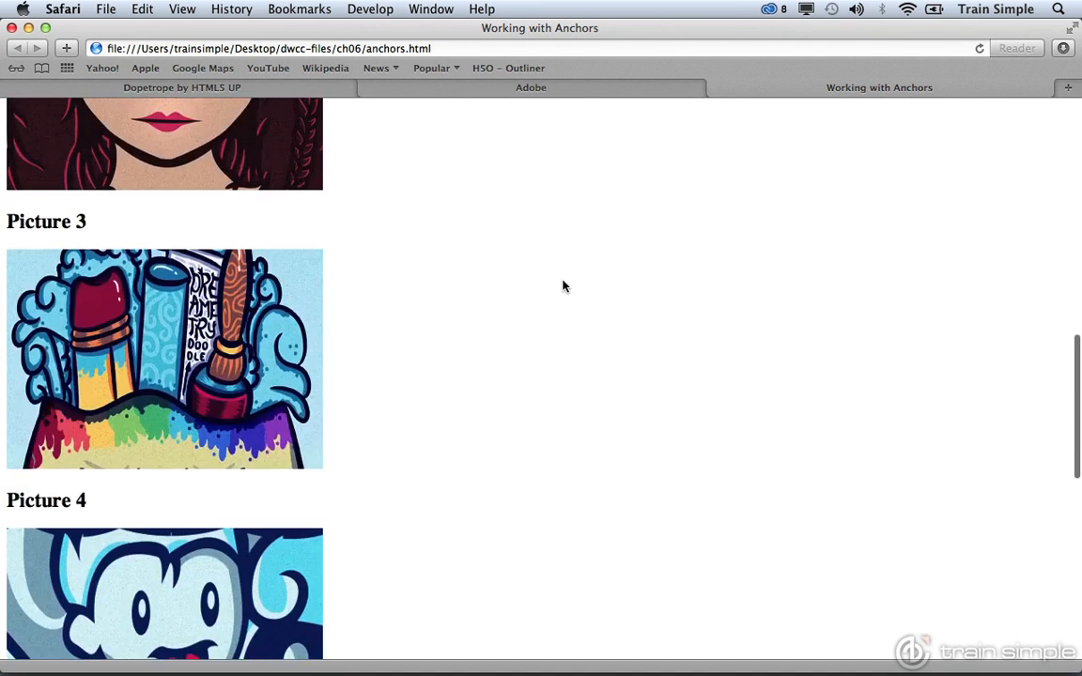
pyautogui.scroll(6, 563, 286)
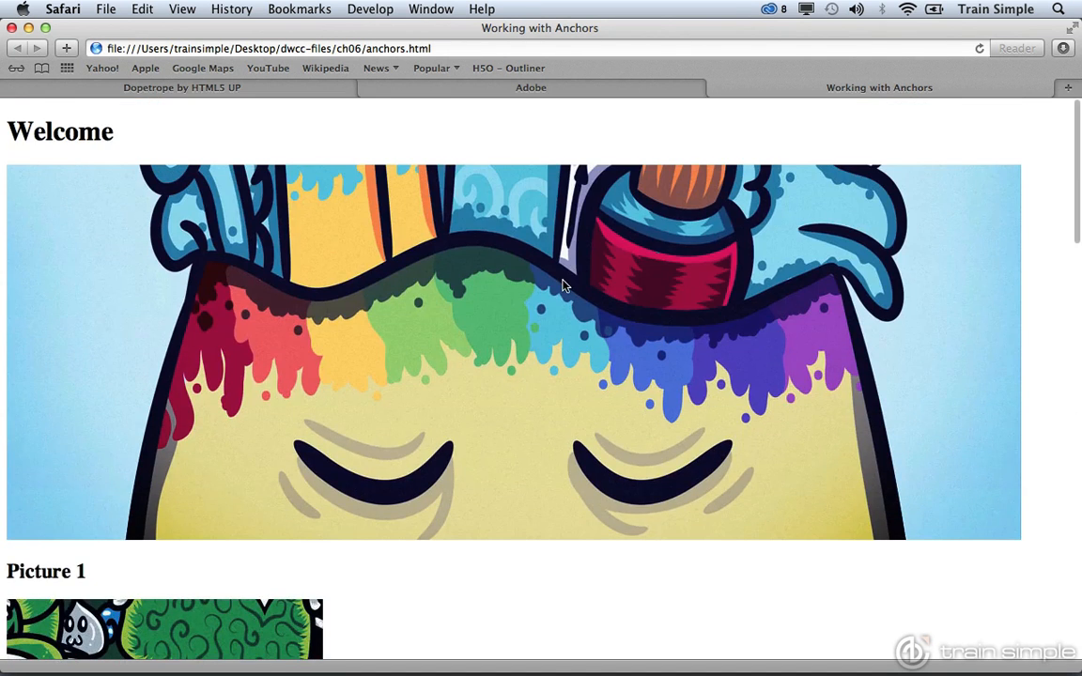
pyautogui.scroll(-15, 563, 287)
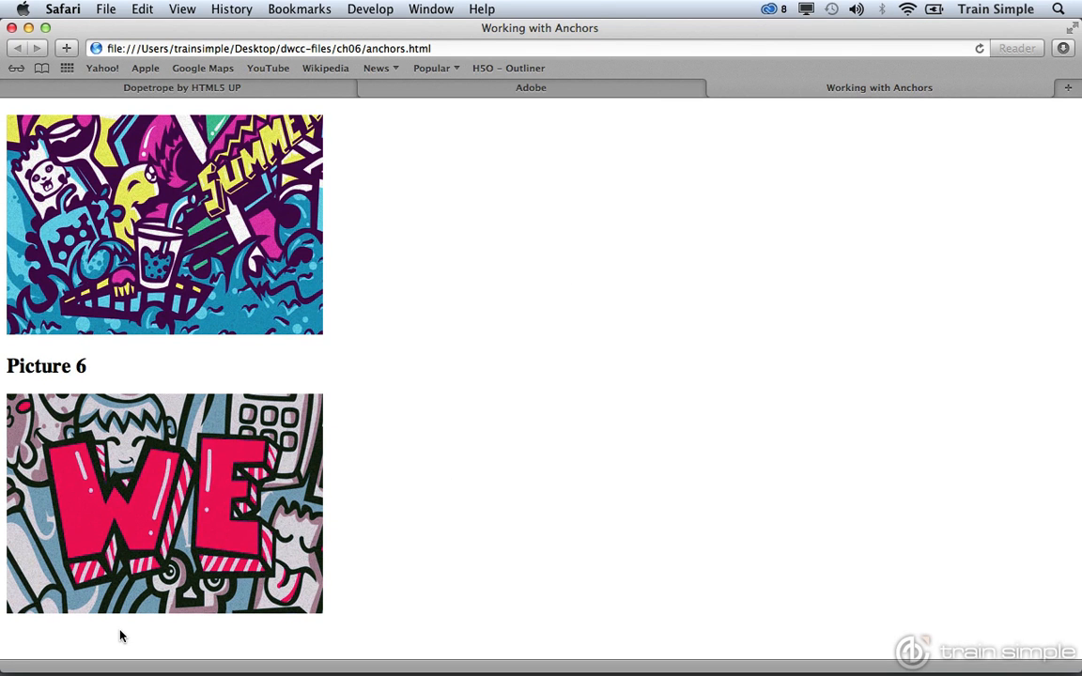
pyautogui.click(715, 87)
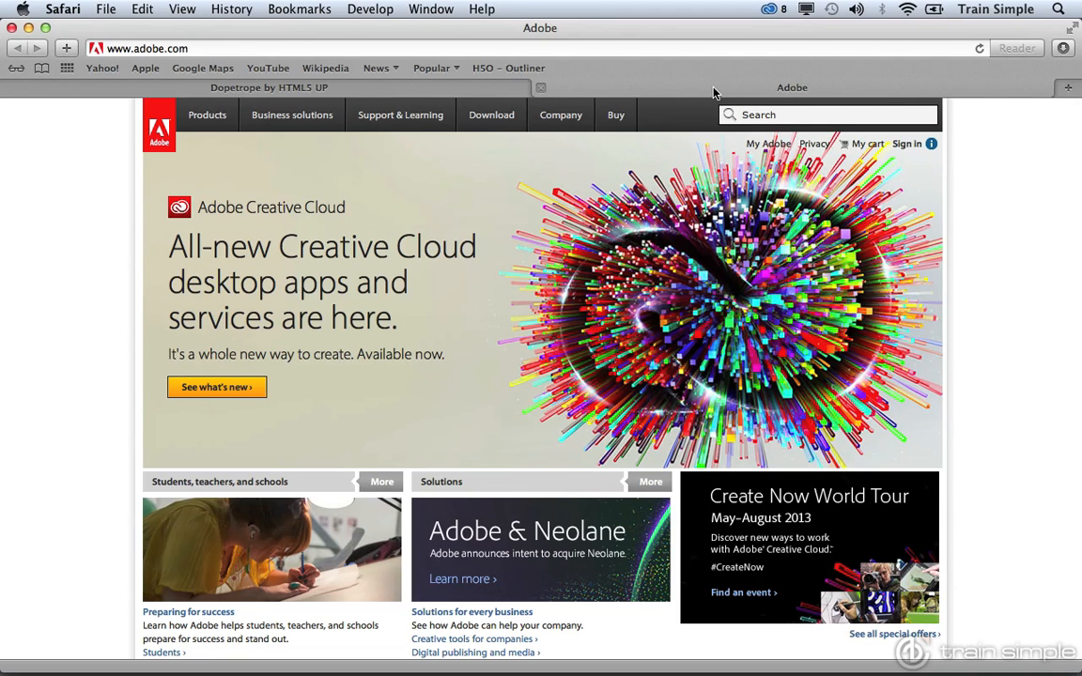
# Switch back to Dreamweaver and add the text "back to top" on the line below the Picture 6 image
pyautogui.press('super+Tab')
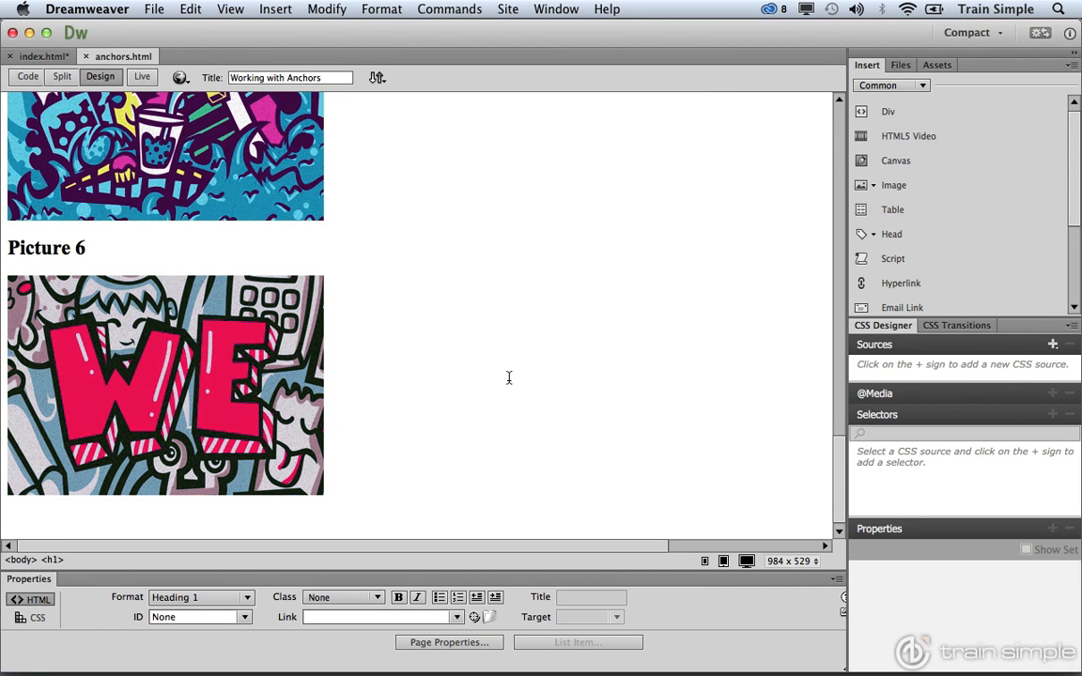
pyautogui.click(68, 514)
pyautogui.write('back to top')
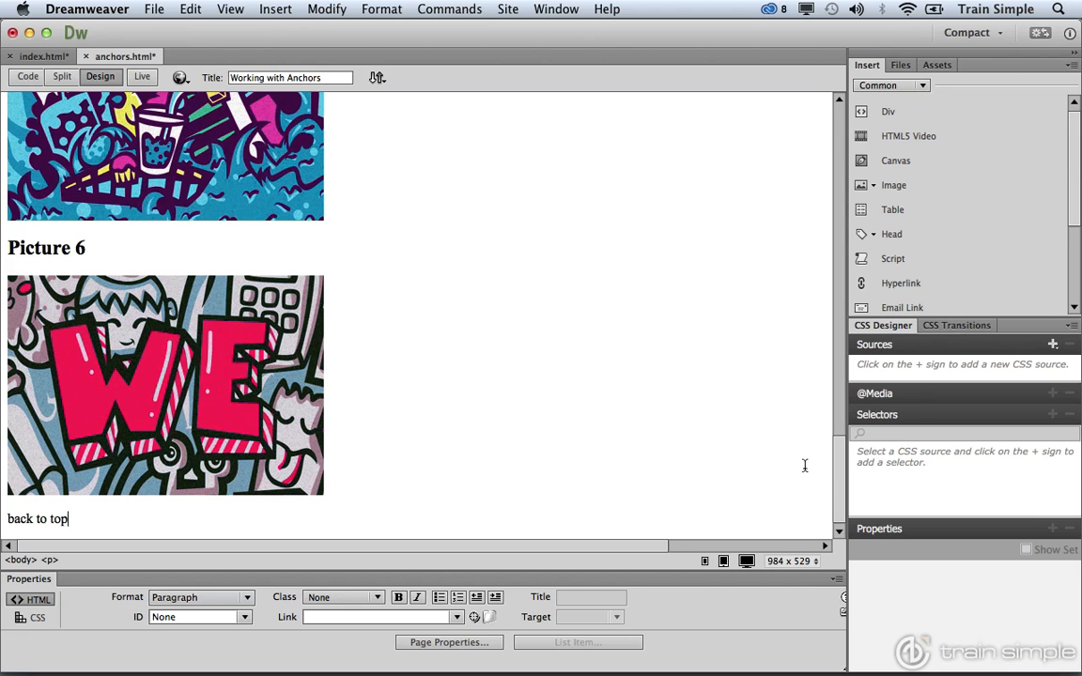
# Give the Welcome heading the ID "top" and check it in the page's code
pyautogui.scroll(3, 828, 456)
pyautogui.scroll(15, 828, 456)
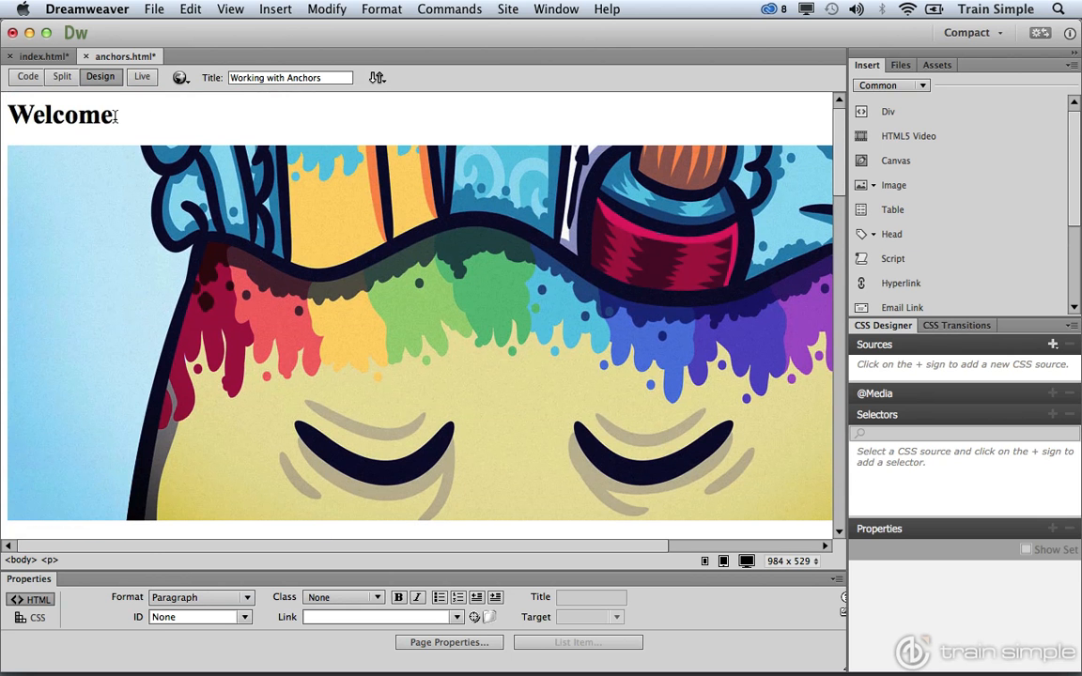
pyautogui.moveTo(106, 114); pyautogui.dragTo(12, 114)
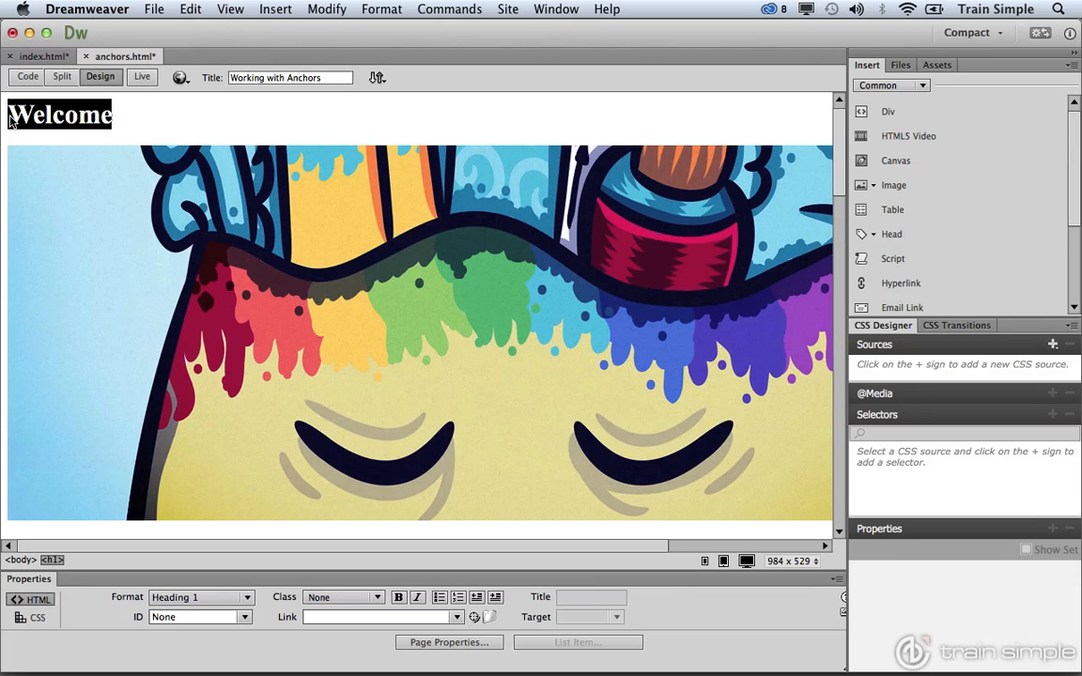
pyautogui.click(184, 620)
pyautogui.press('BackSpace')
pyautogui.press('BackSpace')
pyautogui.press('BackSpace')
pyautogui.press('BackSpace')
pyautogui.write('top')
pyautogui.press('Return')
pyautogui.click(59, 74)
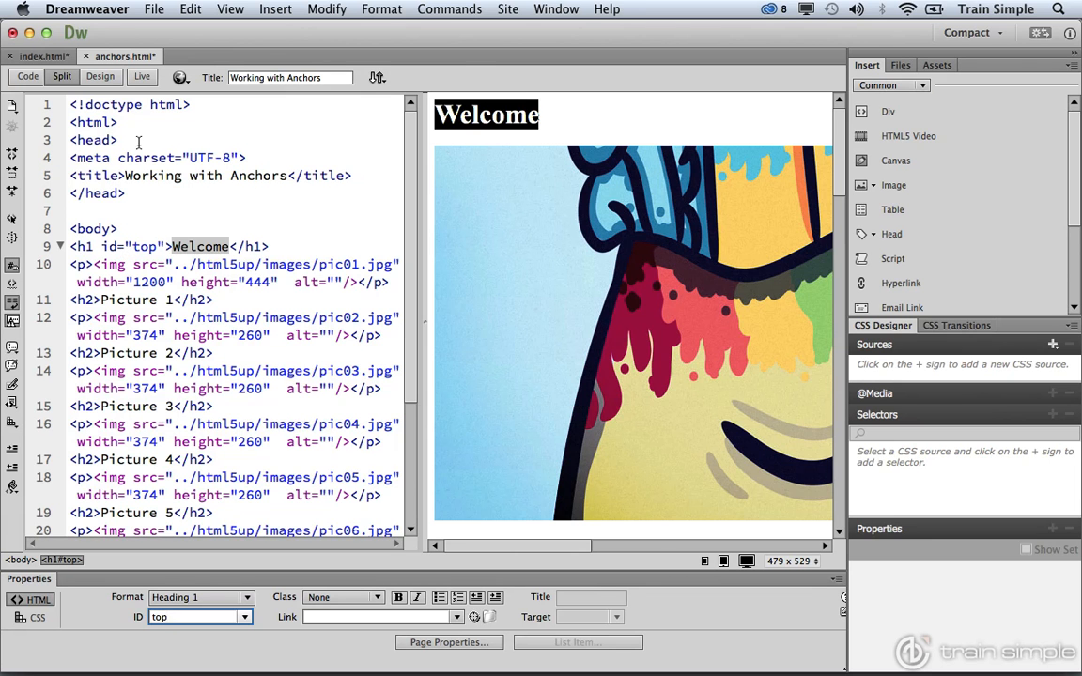
pyautogui.click(100, 76)
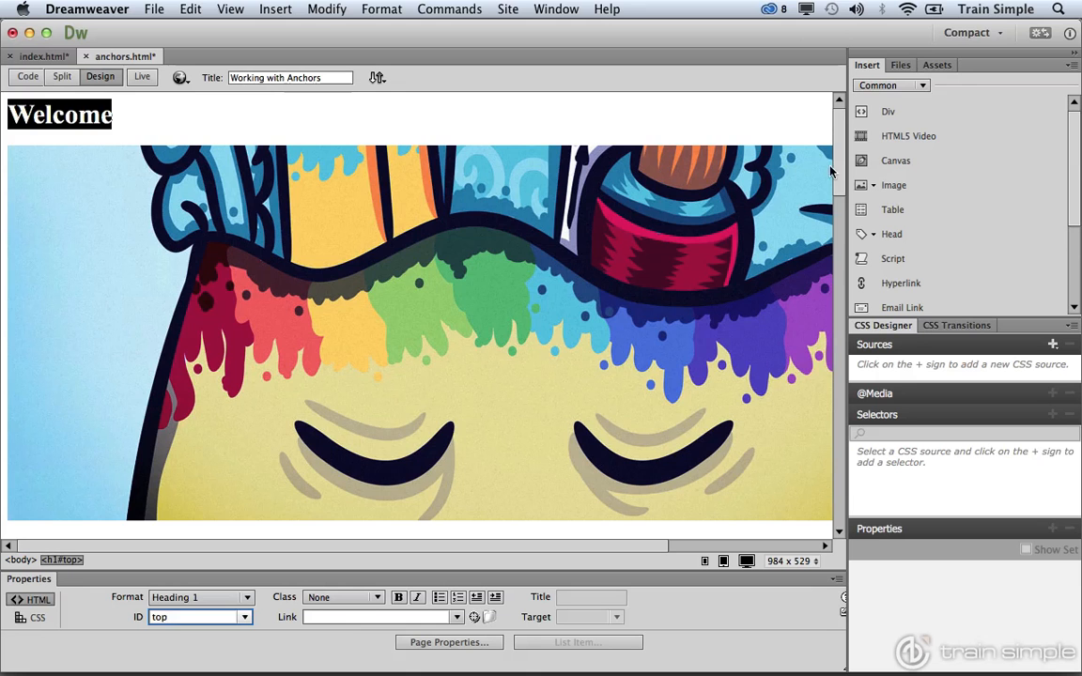
# Link the "back to top" text at the end of the page to #top and save the page
pyautogui.moveTo(843, 170); pyautogui.dragTo(839, 510)
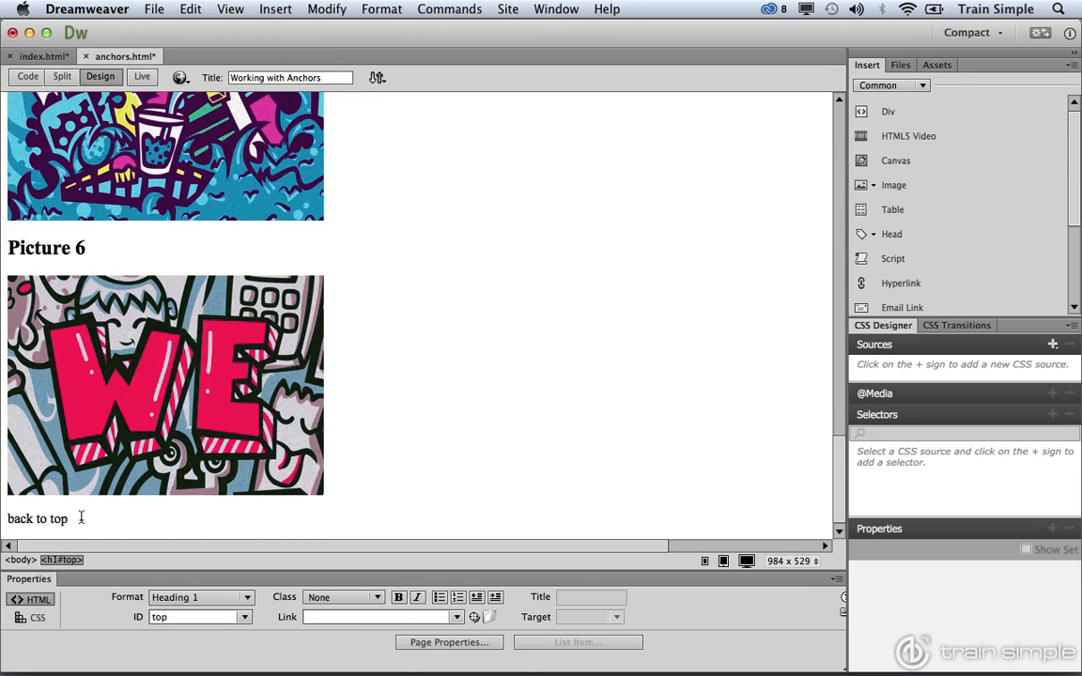
pyautogui.click(80, 519)
pyautogui.moveTo(81, 519); pyautogui.dragTo(9, 522)
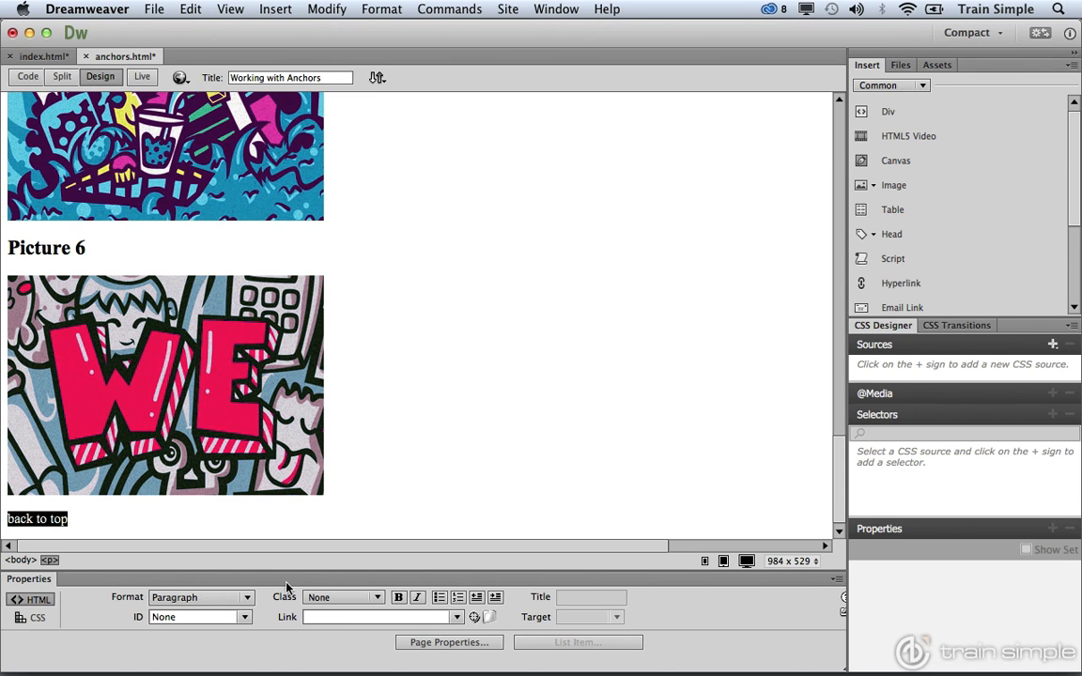
pyautogui.click(315, 617)
pyautogui.write('#top')
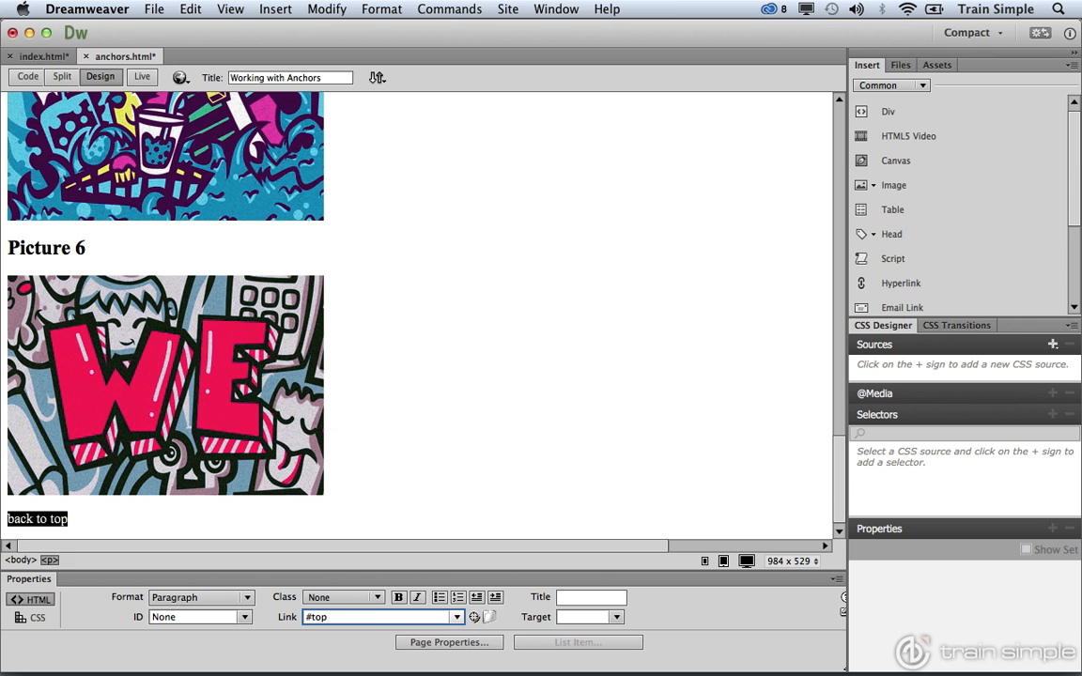
pyautogui.press('Return')
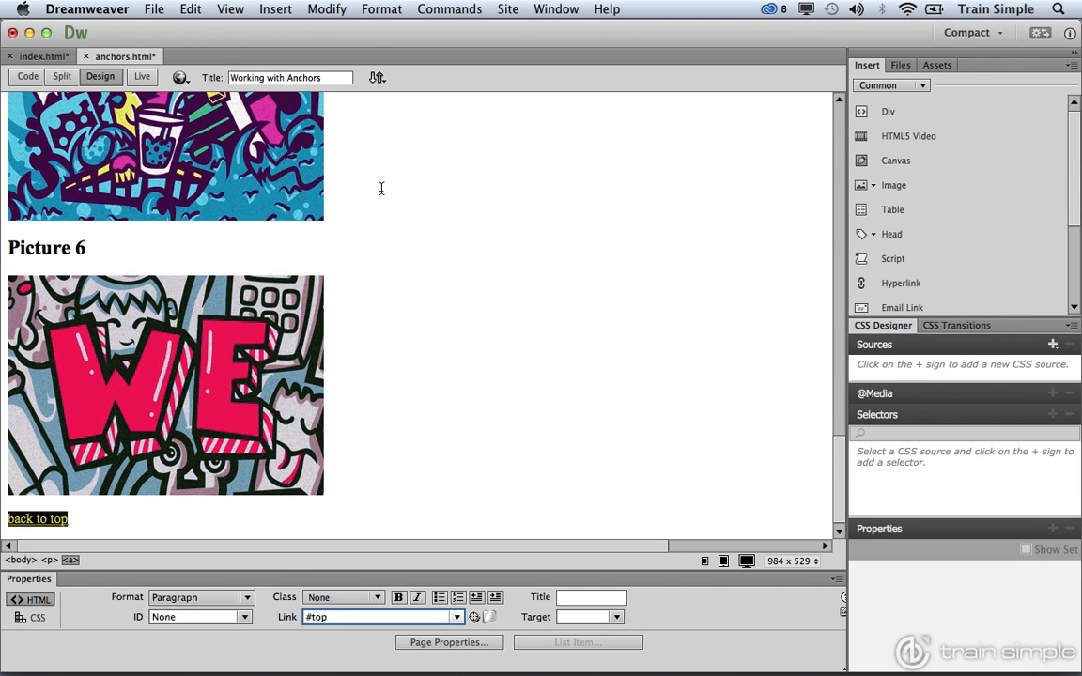
pyautogui.click(381, 189)
pyautogui.press('cmd+s')
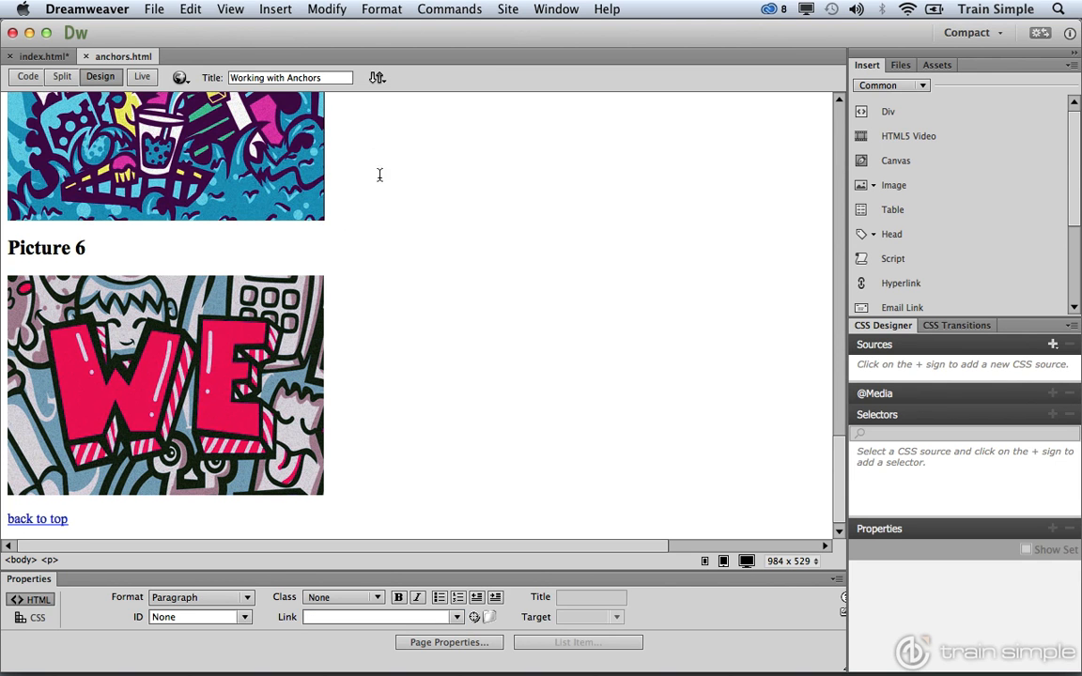
# Preview the page in Safari and test the "back to top" link at the end of the page
pyautogui.click(180, 77)
pyautogui.click(192, 96)
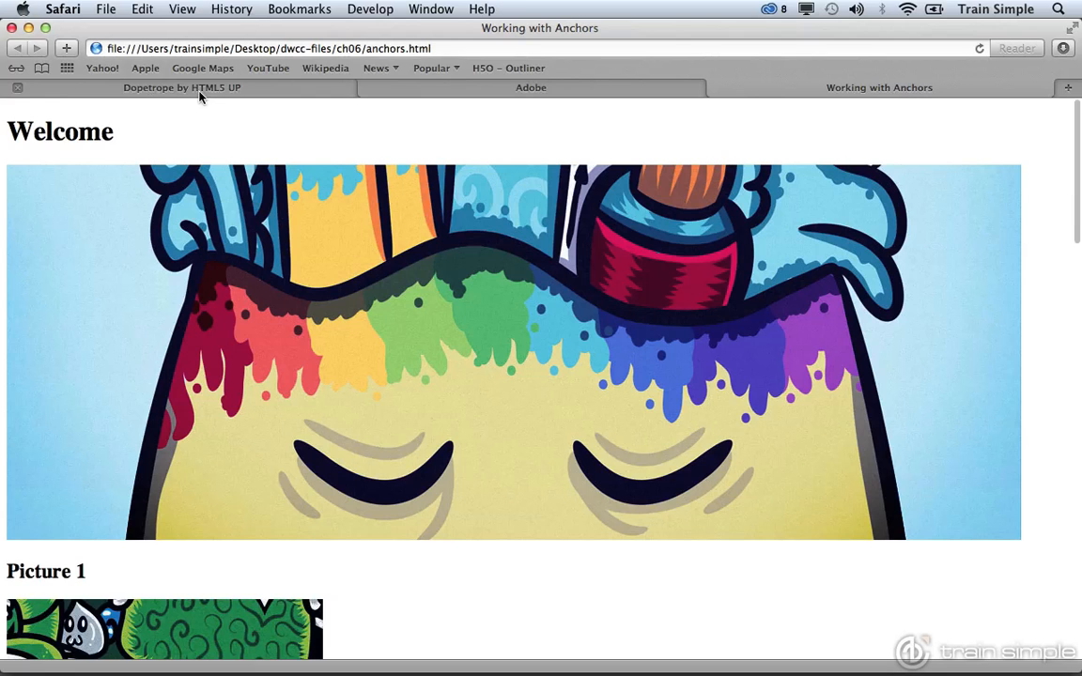
pyautogui.scroll(-10, 583, 391)
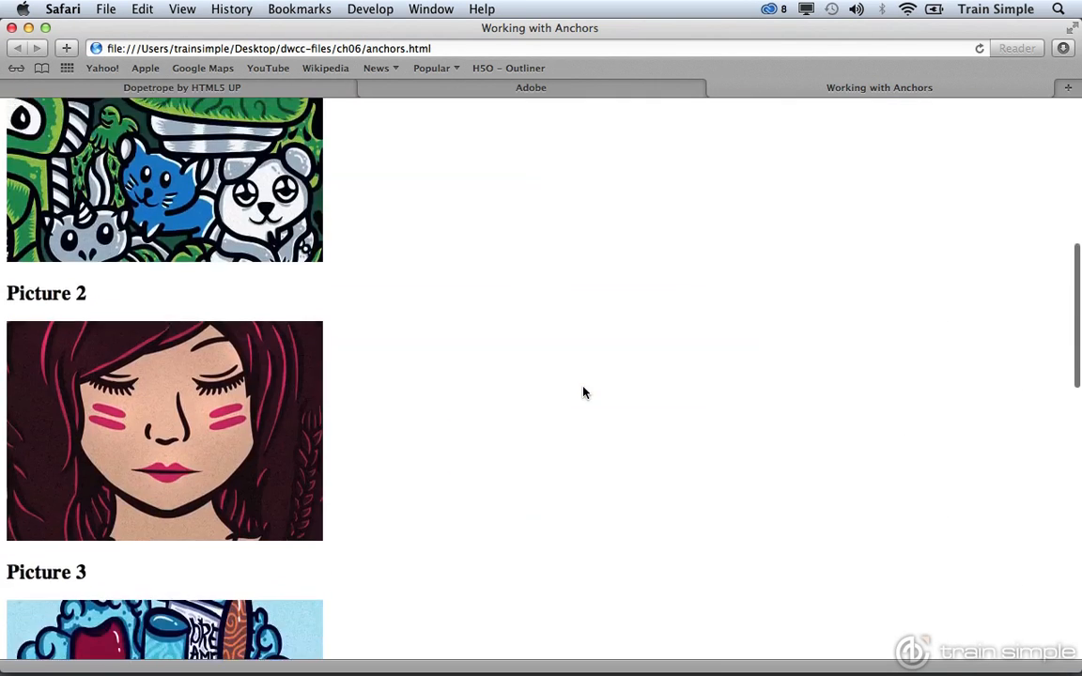
pyautogui.scroll(-15, 582, 392)
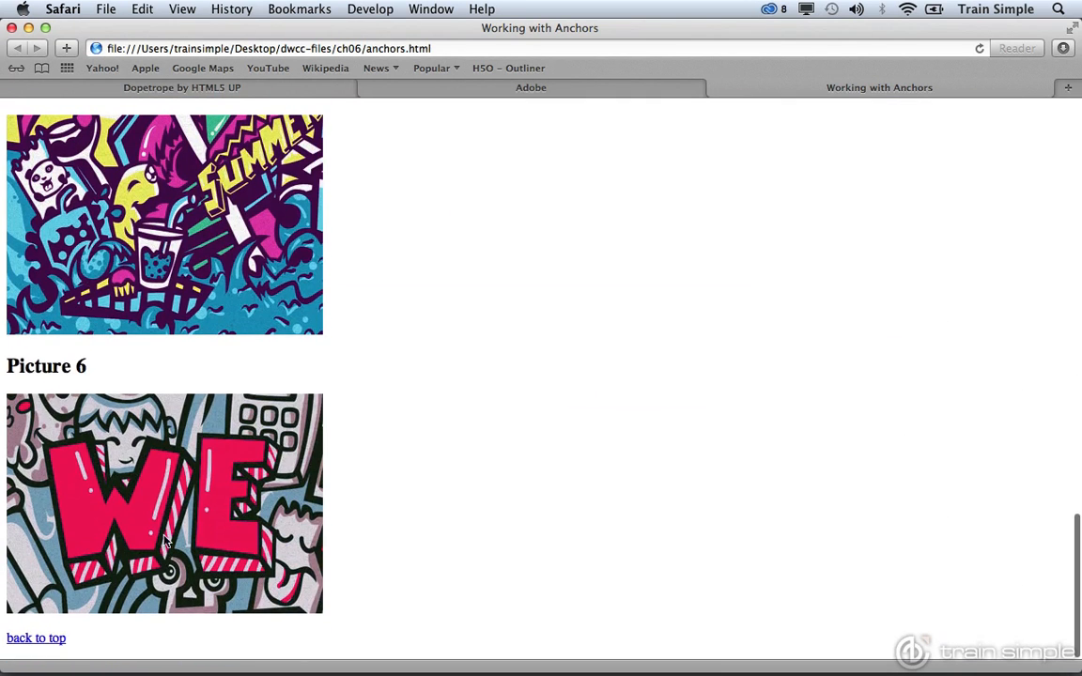
pyautogui.click(51, 639)
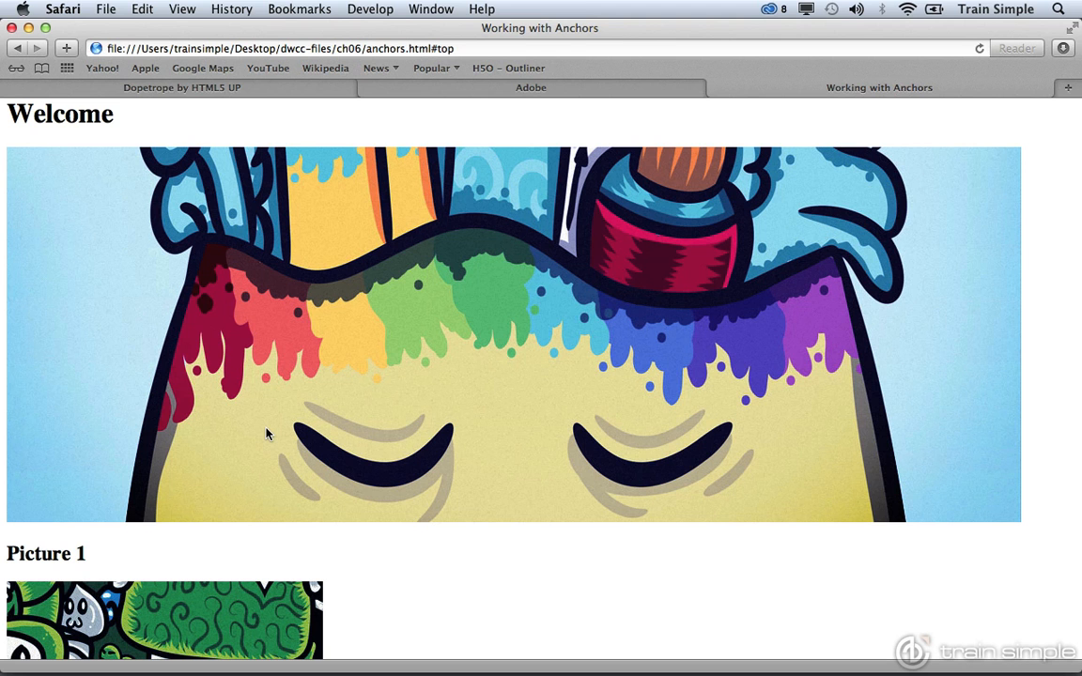
# Switch back to Dreamweaver and add the line "picture 1 | picture 2 | picture 3 | picture 4 | picture 5" below the Welcome heading
pyautogui.press('super+Tab')
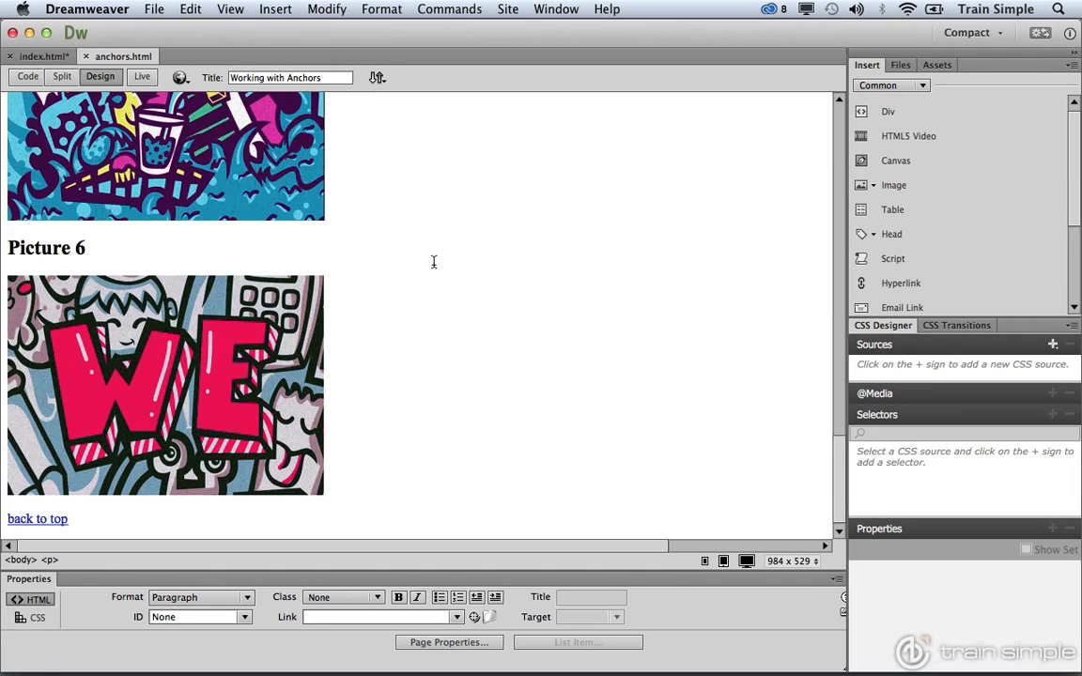
pyautogui.scroll(20, 433, 262)
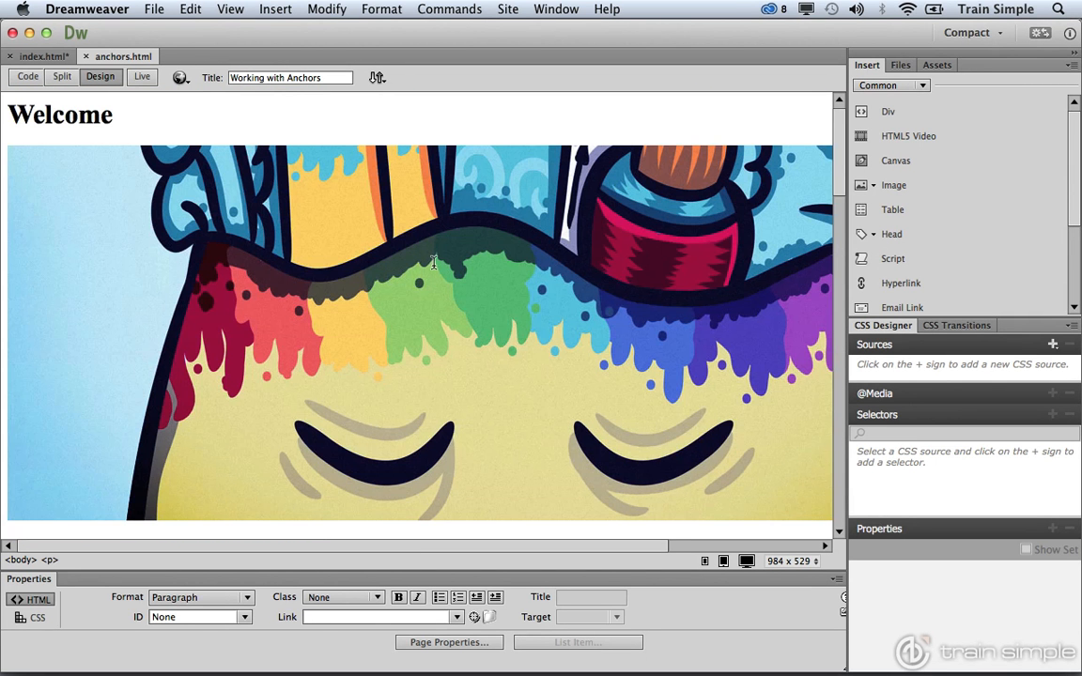
pyautogui.click(143, 115)
pyautogui.press('Return')
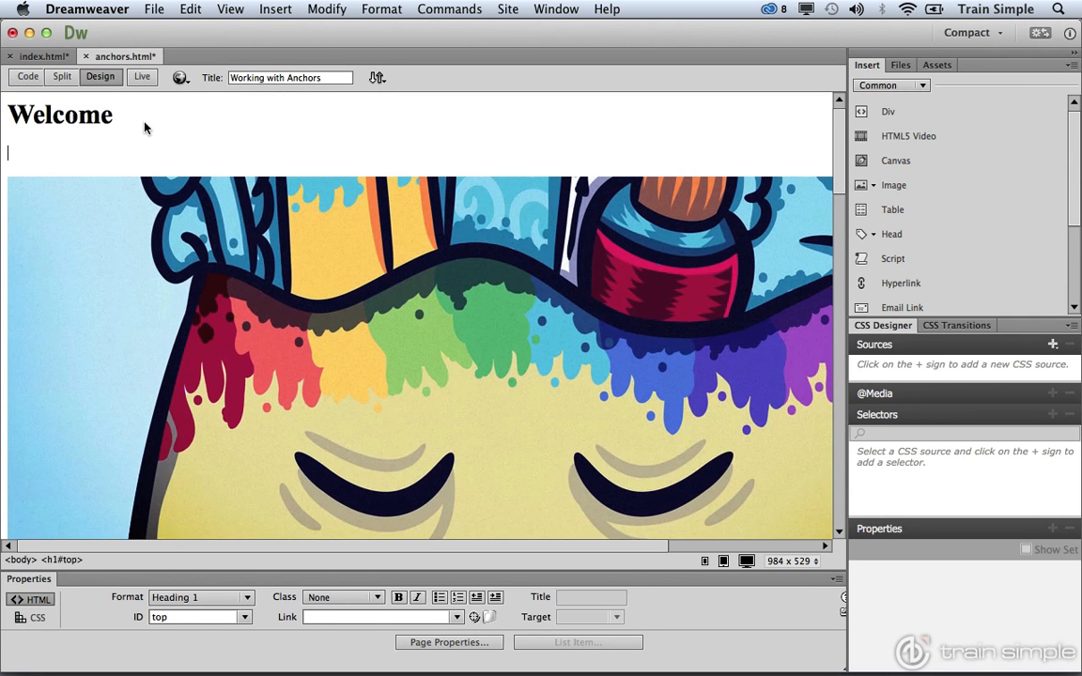
pyautogui.write('picture')
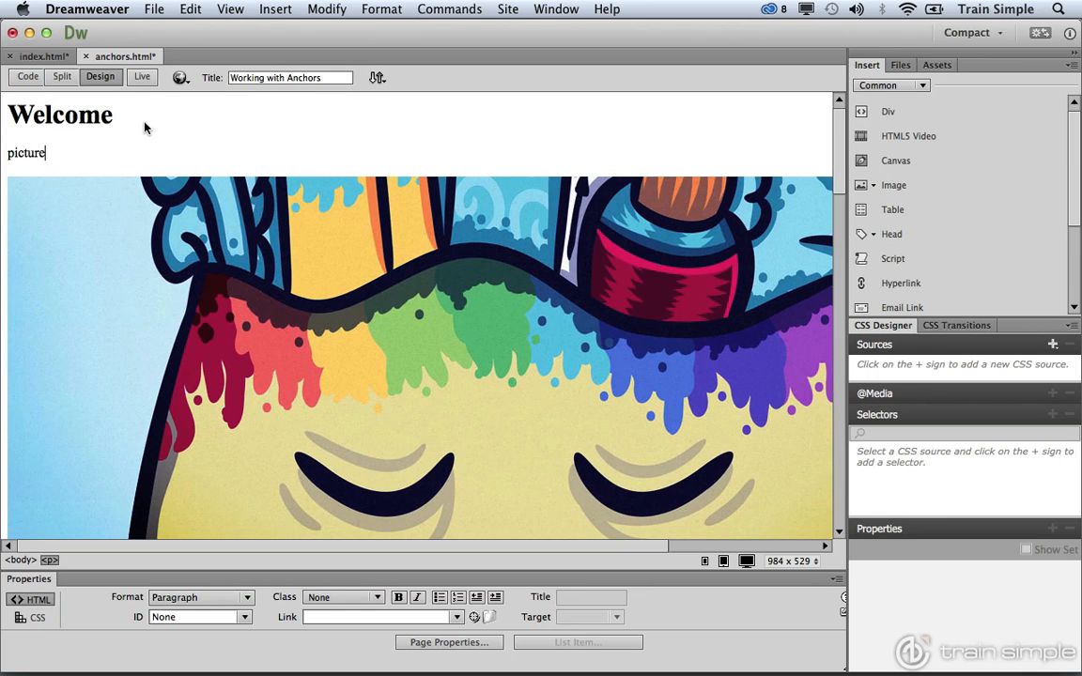
pyautogui.write(' 1 |')
pyautogui.write('picture 2 |')
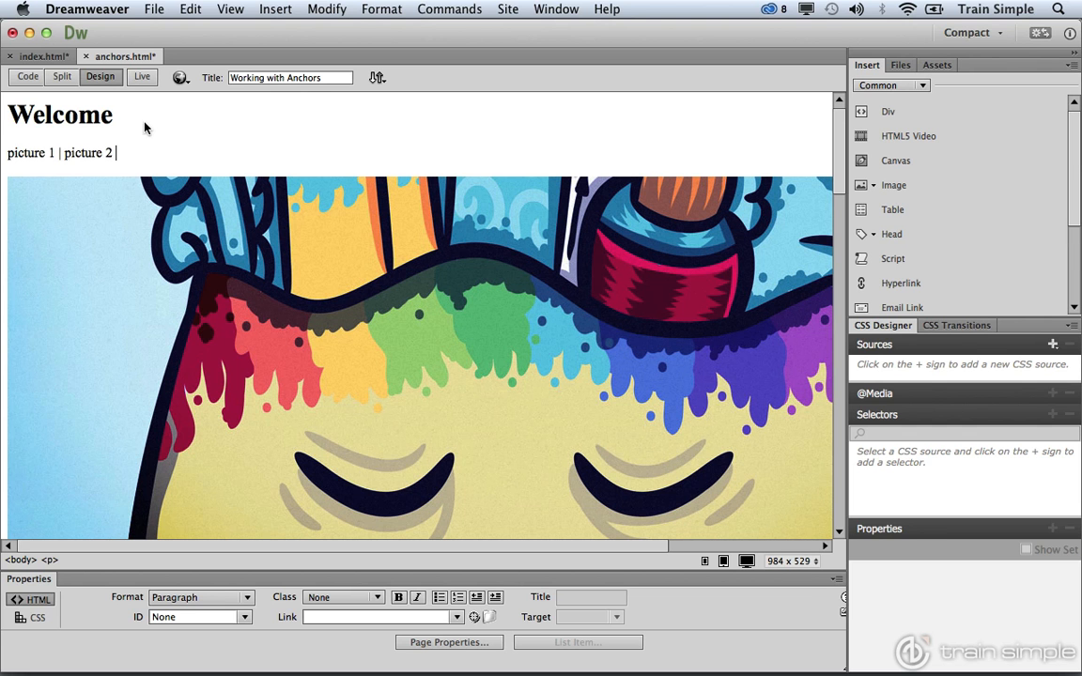
pyautogui.write(' picture 3')
pyautogui.write('| picture')
pyautogui.write(' 4 | pi')
pyautogui.write('cture')
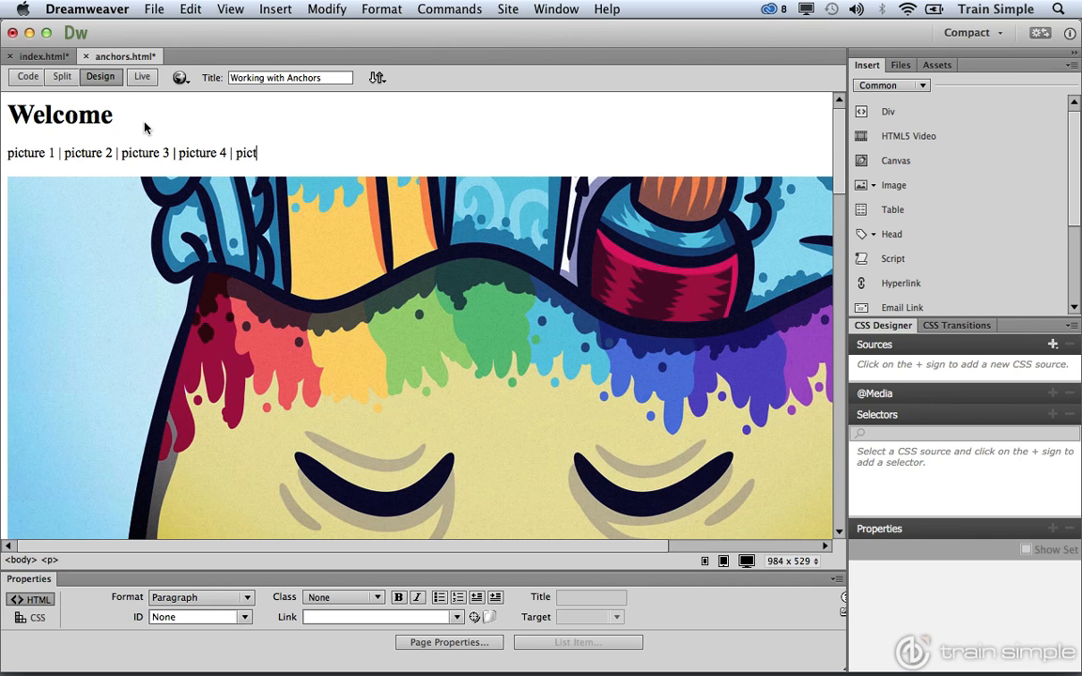
pyautogui.write(' 5')
# Give the Picture 1 heading the ID "pic1"
pyautogui.scroll(-6, 839, 185)
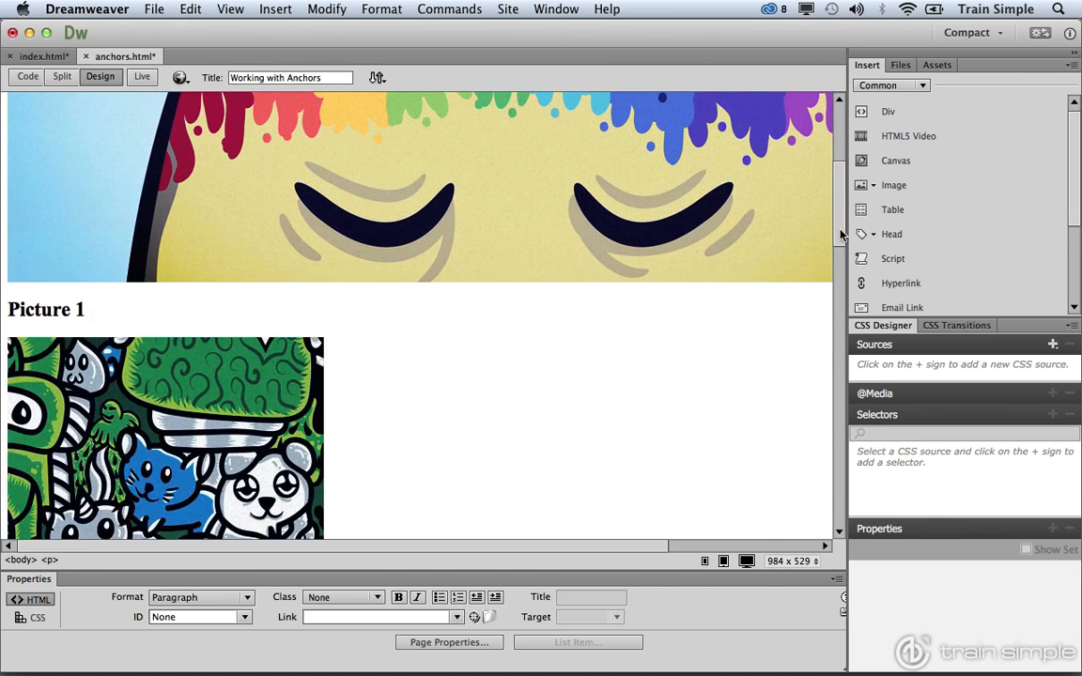
pyautogui.moveTo(94, 311); pyautogui.dragTo(6, 311)
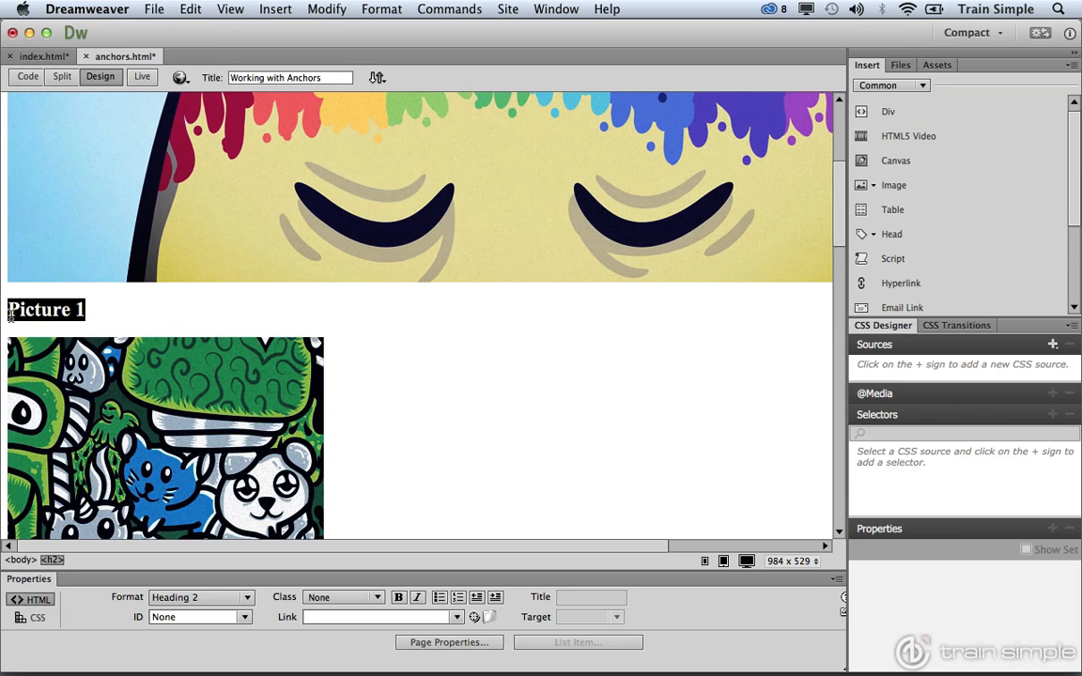
pyautogui.click(204, 618)
pyautogui.press('BackSpace')
pyautogui.press('BackSpace')
pyautogui.press('BackSpace')
pyautogui.press('BackSpace')
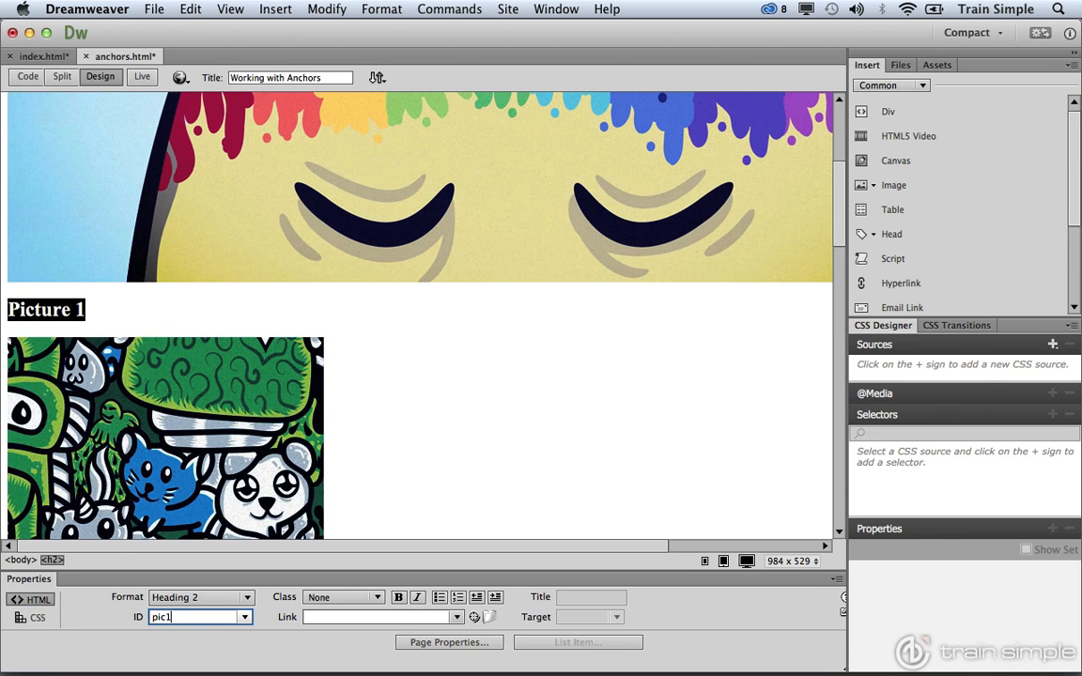
pyautogui.press('Return')
pyautogui.scroll(-5, 201, 427)
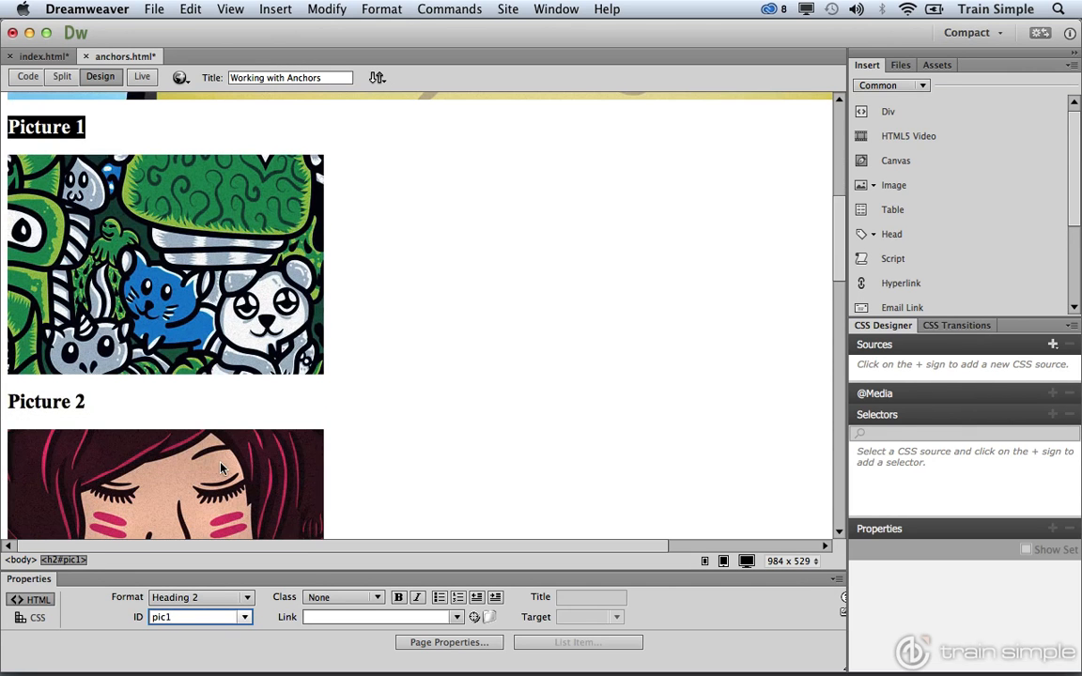
# Give the Picture 2 heading the ID "pic2"
pyautogui.moveTo(104, 402); pyautogui.dragTo(10, 404)
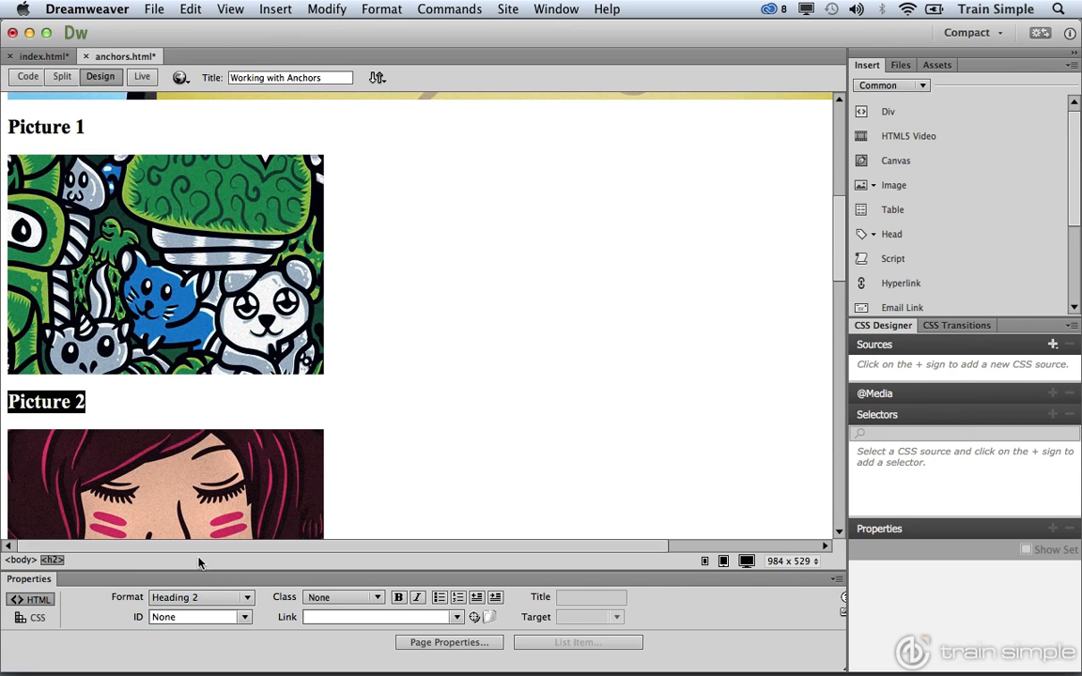
pyautogui.click(192, 617)
pyautogui.press('BackSpace')
pyautogui.press('BackSpace')
pyautogui.press('BackSpace')
pyautogui.press('BackSpace')
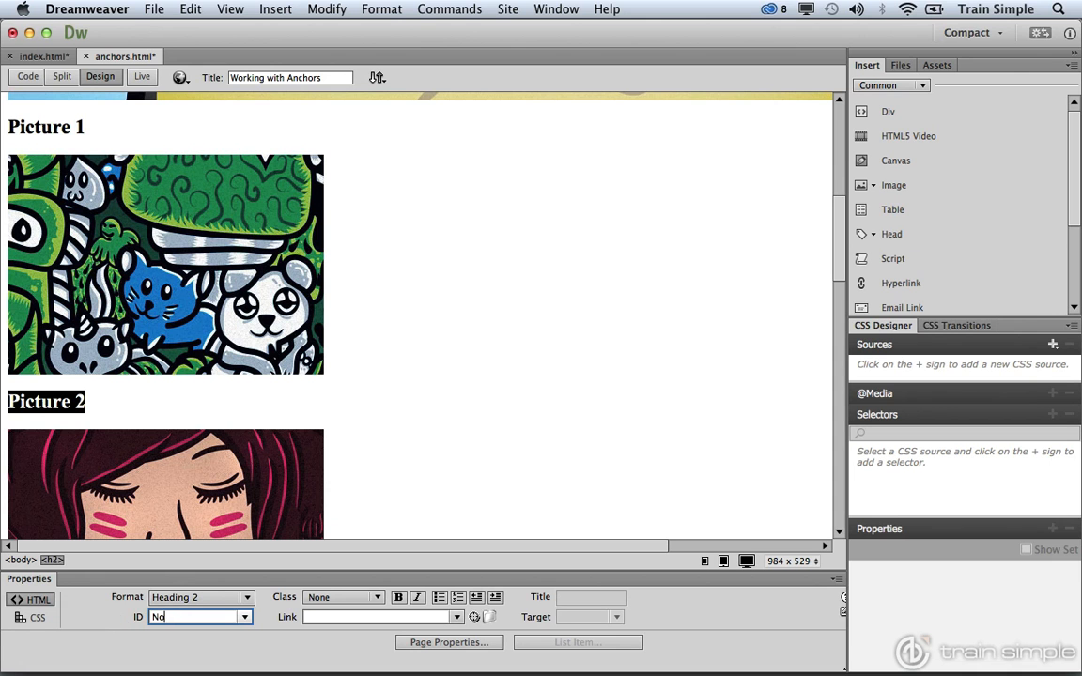
pyautogui.write('pic2')
pyautogui.press('Return')
# Give the Picture 3 heading the ID "pic3"
pyautogui.scroll(-5, 155, 471)
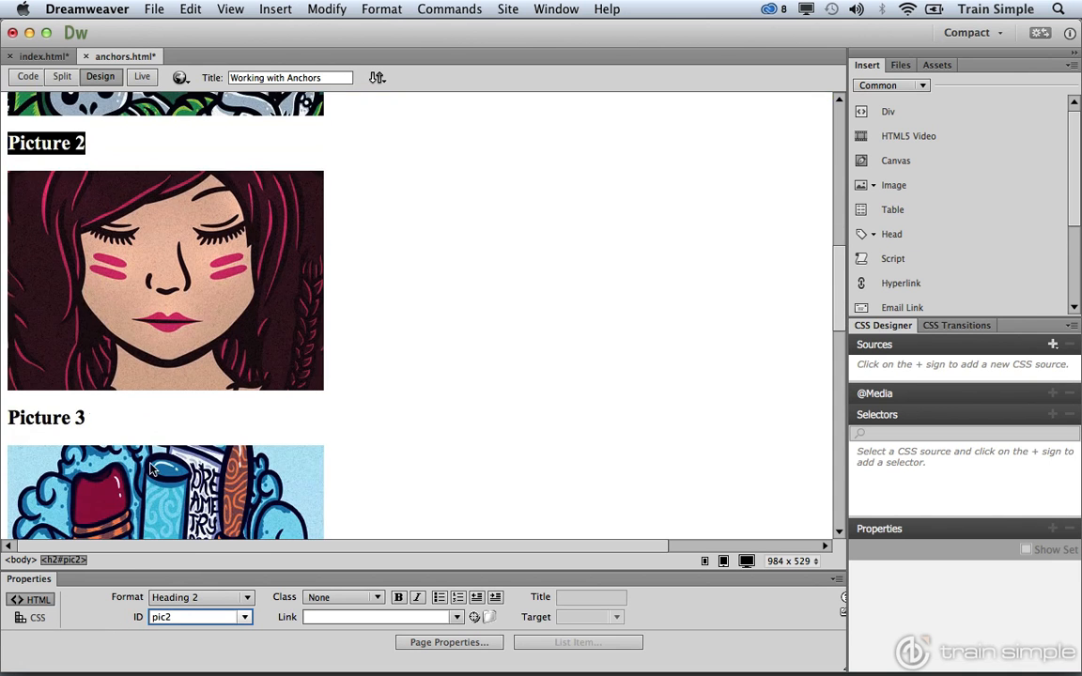
pyautogui.moveTo(85, 417); pyautogui.dragTo(4, 417)
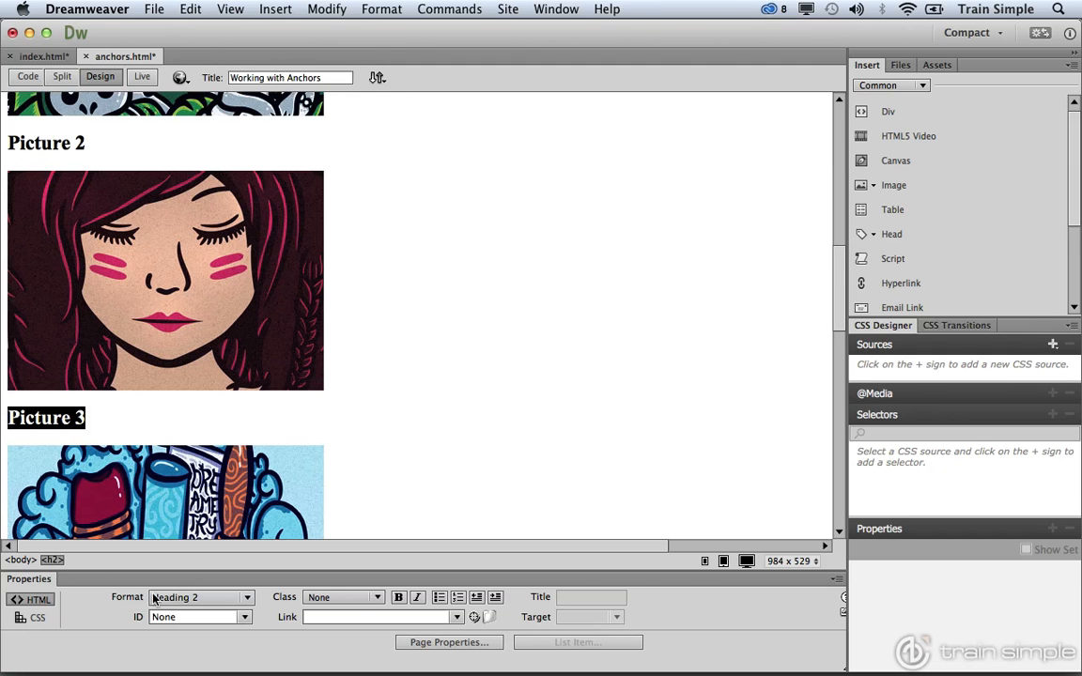
pyautogui.click(181, 617)
pyautogui.press('BackSpace')
pyautogui.press('BackSpace')
pyautogui.press('BackSpace')
pyautogui.press('BackSpace')
pyautogui.write('pic3')
pyautogui.press('Return')
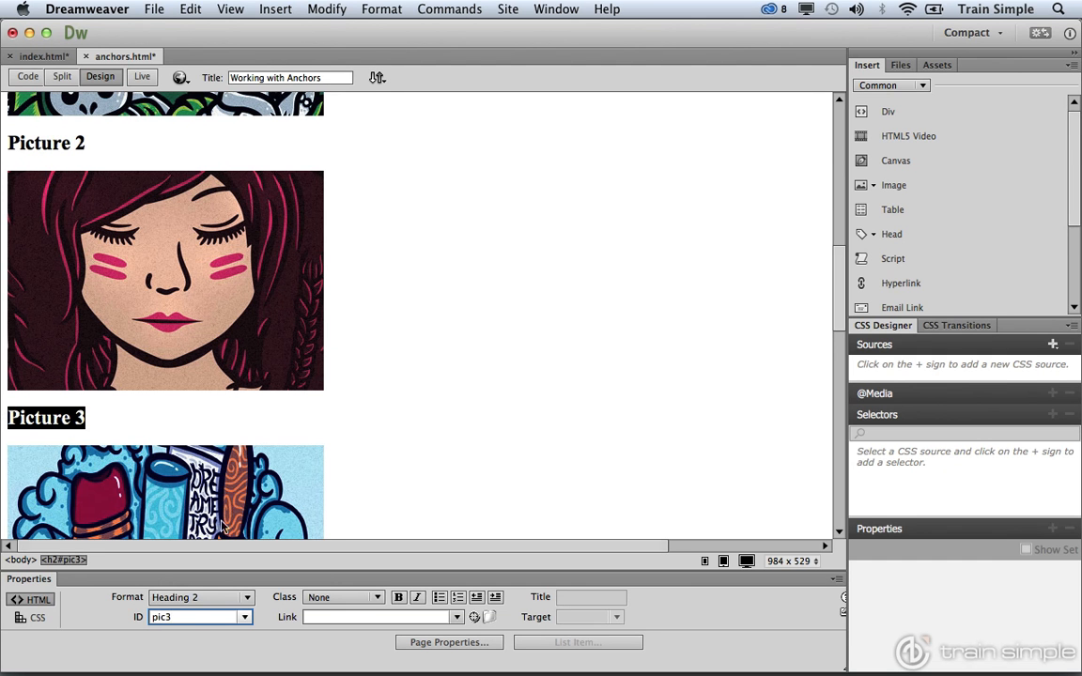
# Give the Picture 4 heading the ID "pic4"
pyautogui.scroll(-3, 191, 480)
pyautogui.scroll(-3, 189, 477)
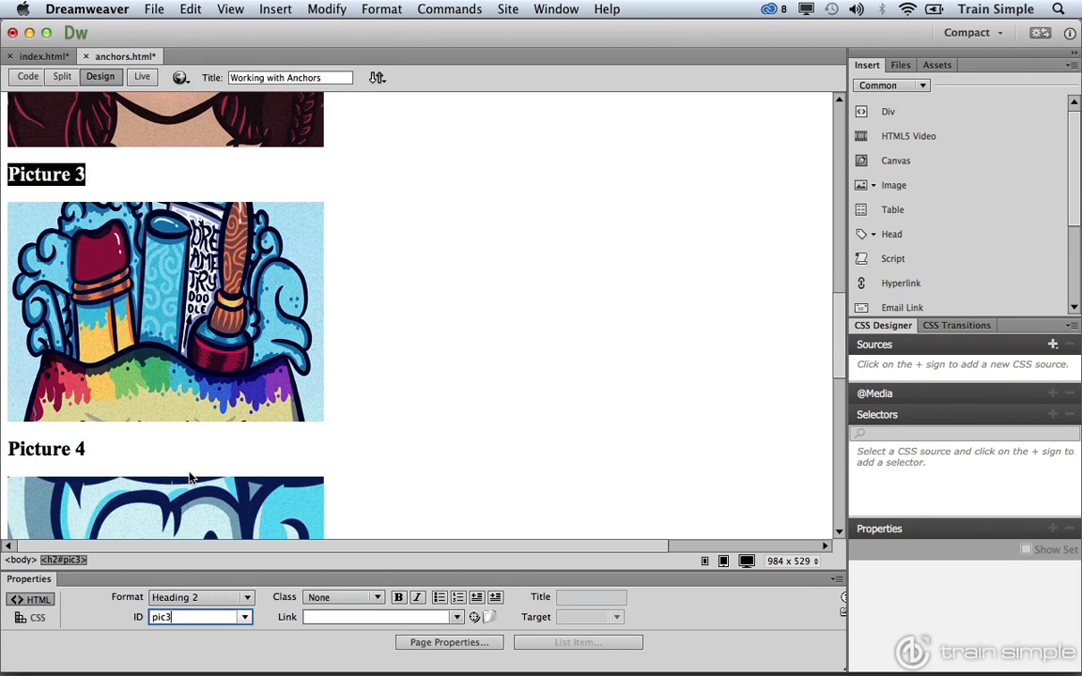
pyautogui.moveTo(88, 434); pyautogui.dragTo(6, 434)
pyautogui.click(183, 617)
pyautogui.press('BackSpace')
pyautogui.press('BackSpace')
pyautogui.press('BackSpace')
pyautogui.press('BackSpace')
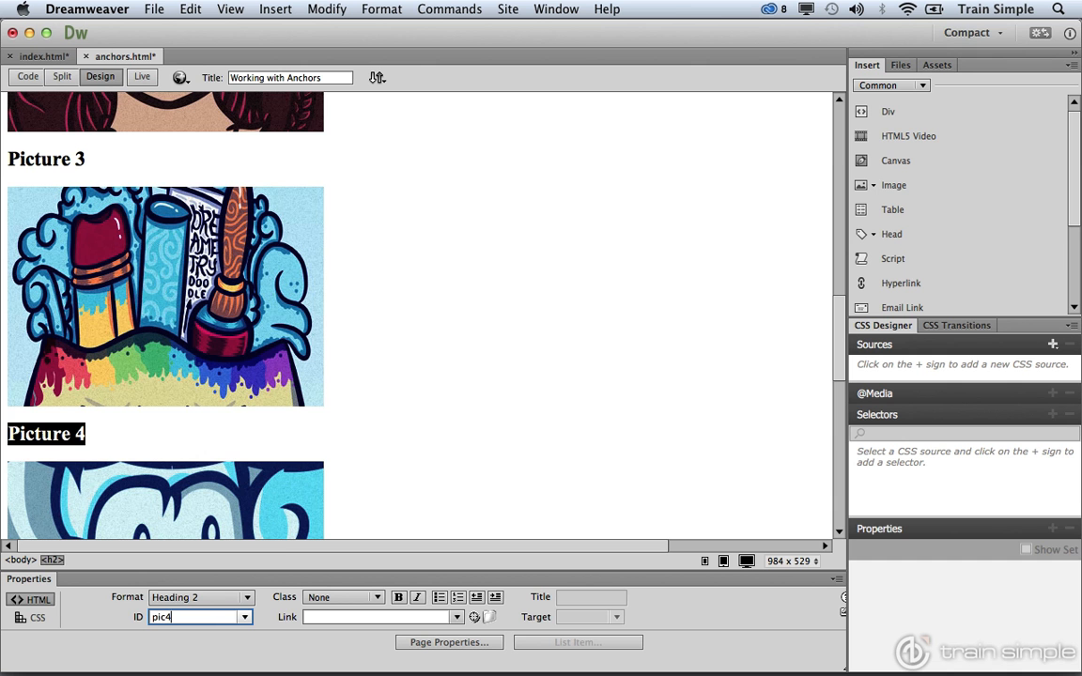
pyautogui.write('pic4')
pyautogui.press('Return')
# Give the Picture 5 heading the ID "pic5"
pyautogui.scroll(-8, 117, 460)
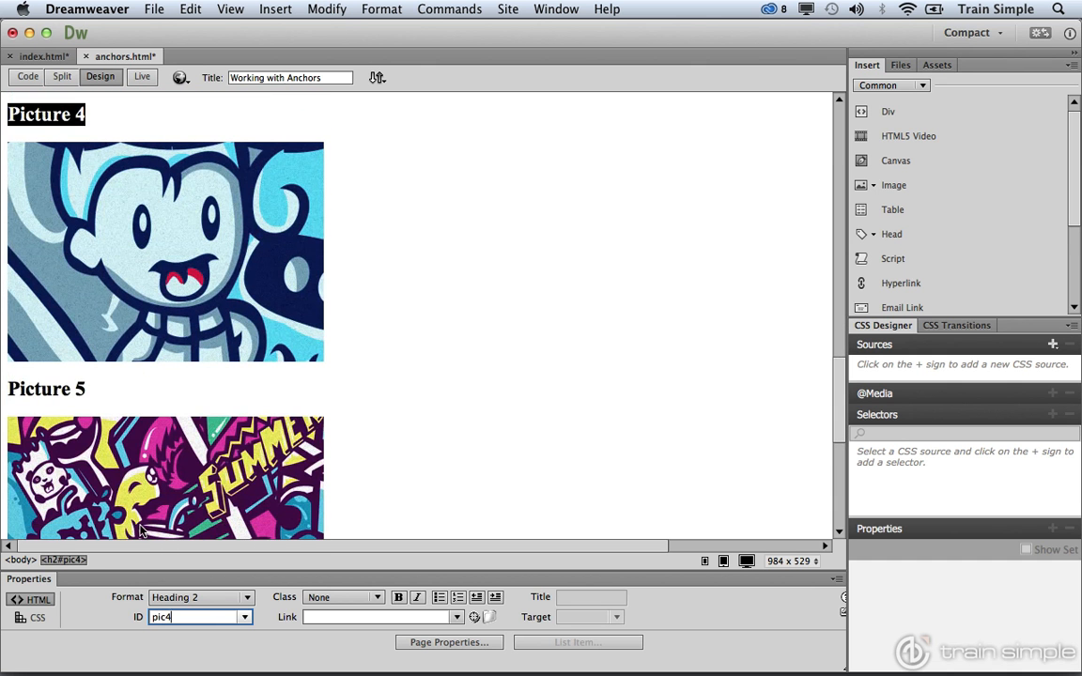
pyautogui.moveTo(83, 389); pyautogui.dragTo(7, 389)
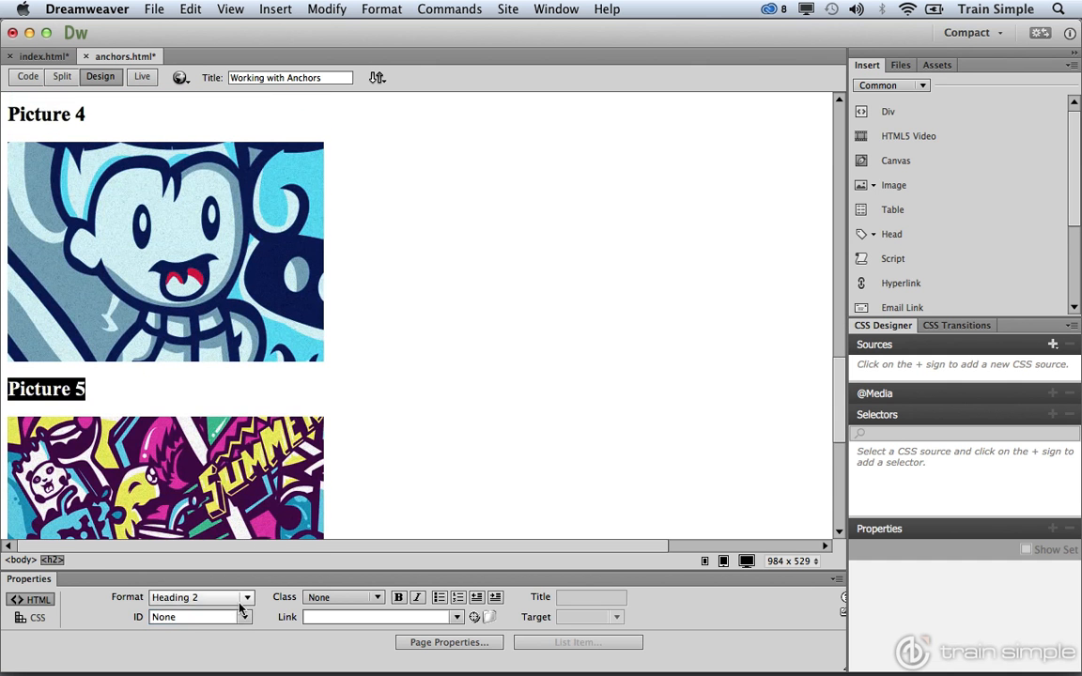
pyautogui.click(181, 619)
pyautogui.press('BackSpace')
pyautogui.press('BackSpace')
pyautogui.press('BackSpace')
pyautogui.press('BackSpace')
pyautogui.write('pic5')
pyautogui.press('Return')
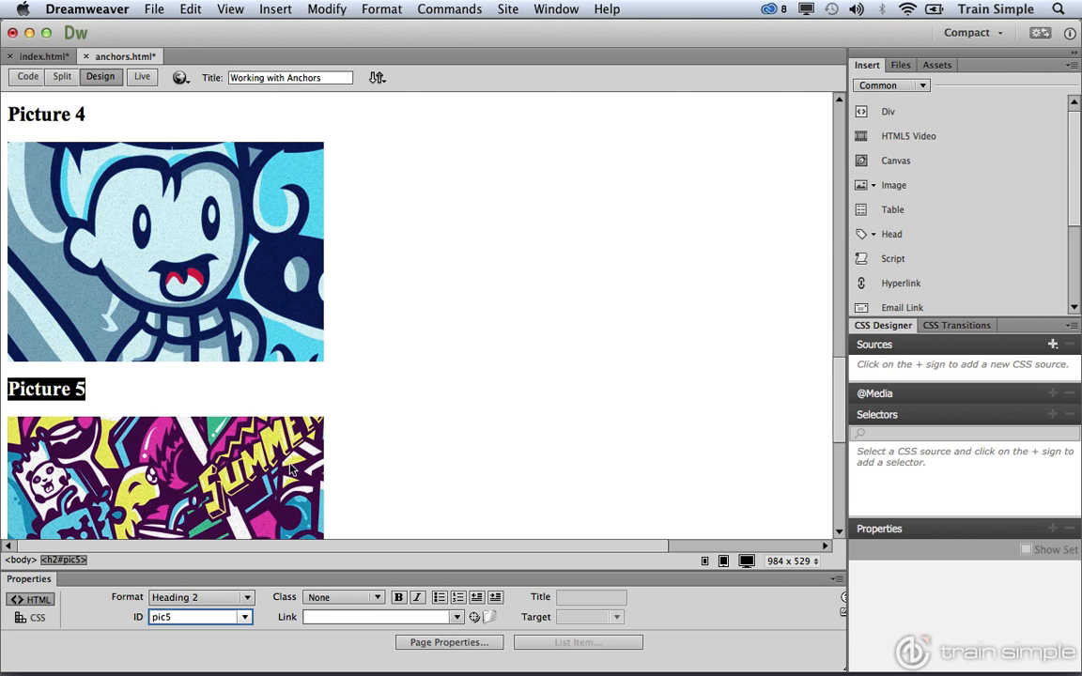
# Link the "picture 1" text in the navigation line below the Welcome heading to #pic1
pyautogui.scroll(15, 361, 306)
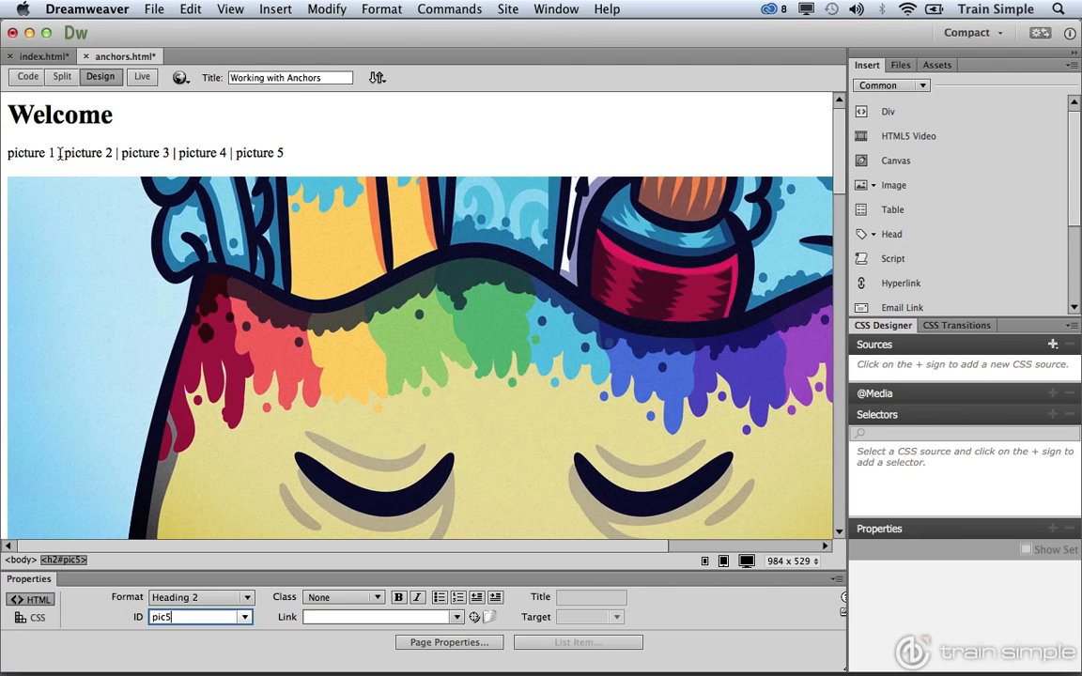
pyautogui.moveTo(53, 154); pyautogui.dragTo(4, 153)
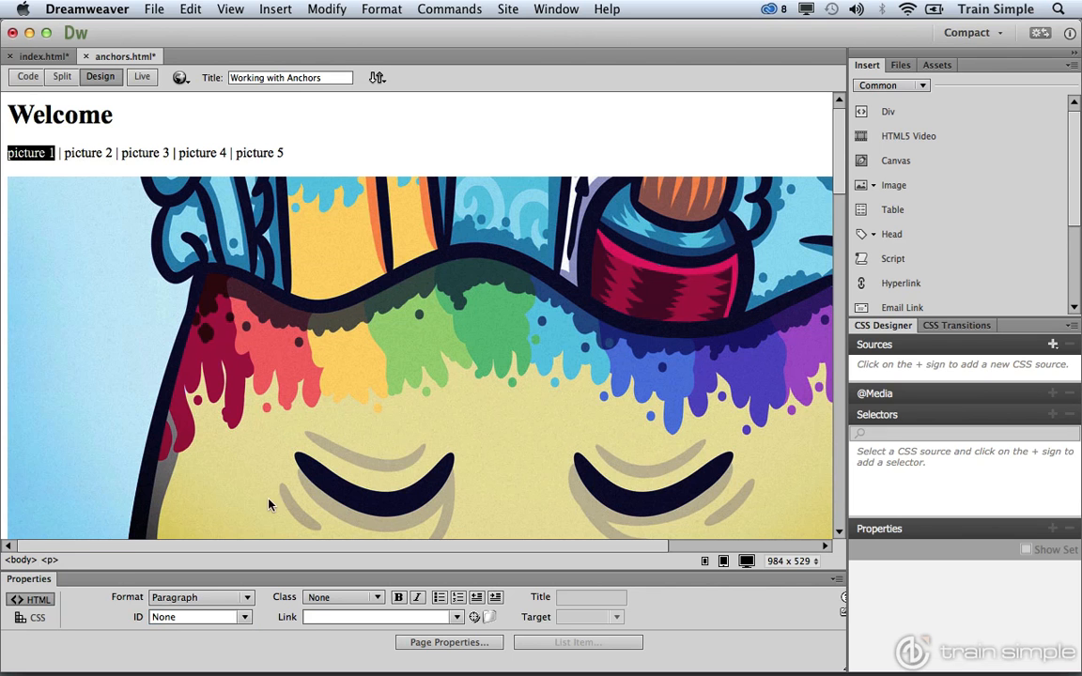
pyautogui.click(313, 618)
pyautogui.write('#pic1')
pyautogui.press('Return')
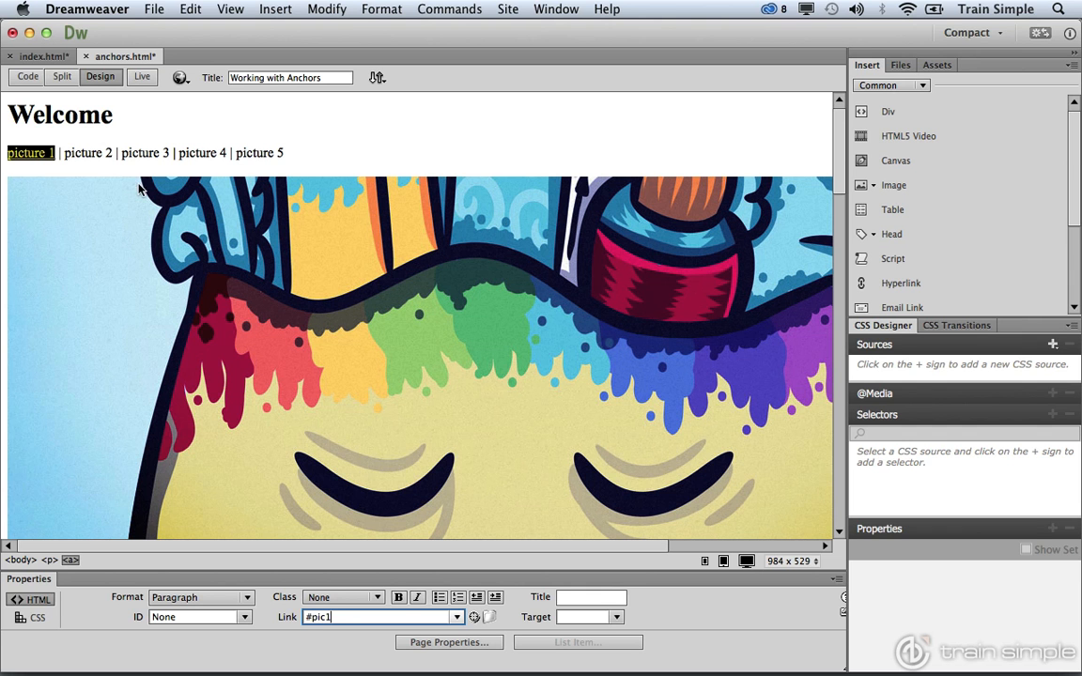
# Link the "picture 2" text in the navigation line to #pic2
pyautogui.moveTo(113, 153); pyautogui.dragTo(68, 158)
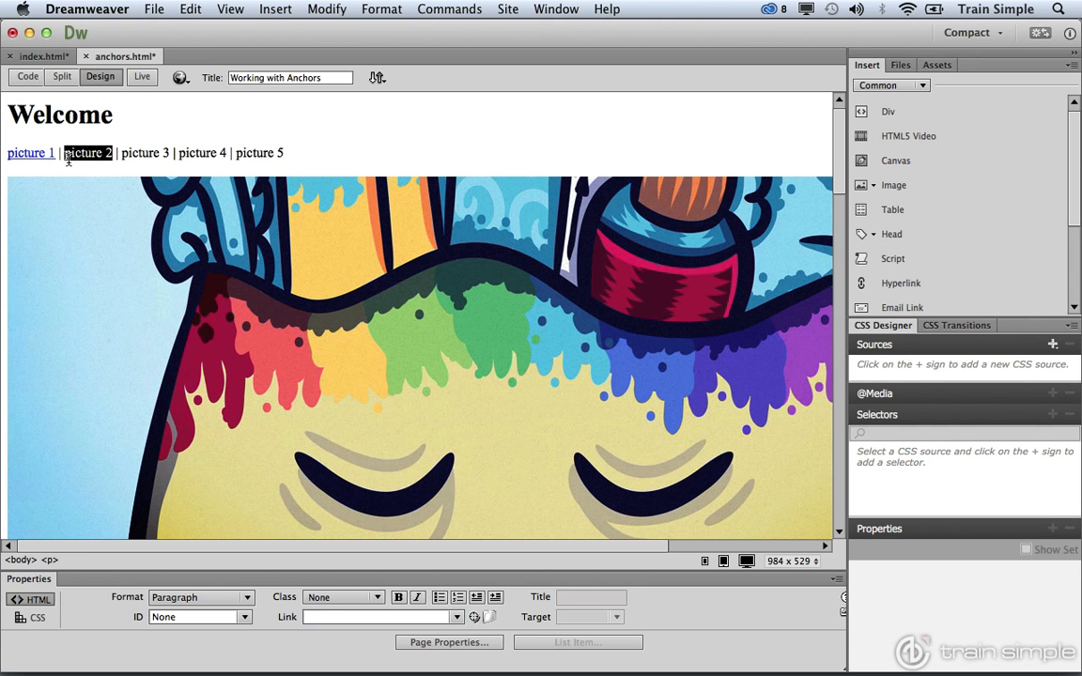
pyautogui.click(315, 618)
pyautogui.write('#pic2')
pyautogui.press('Return')
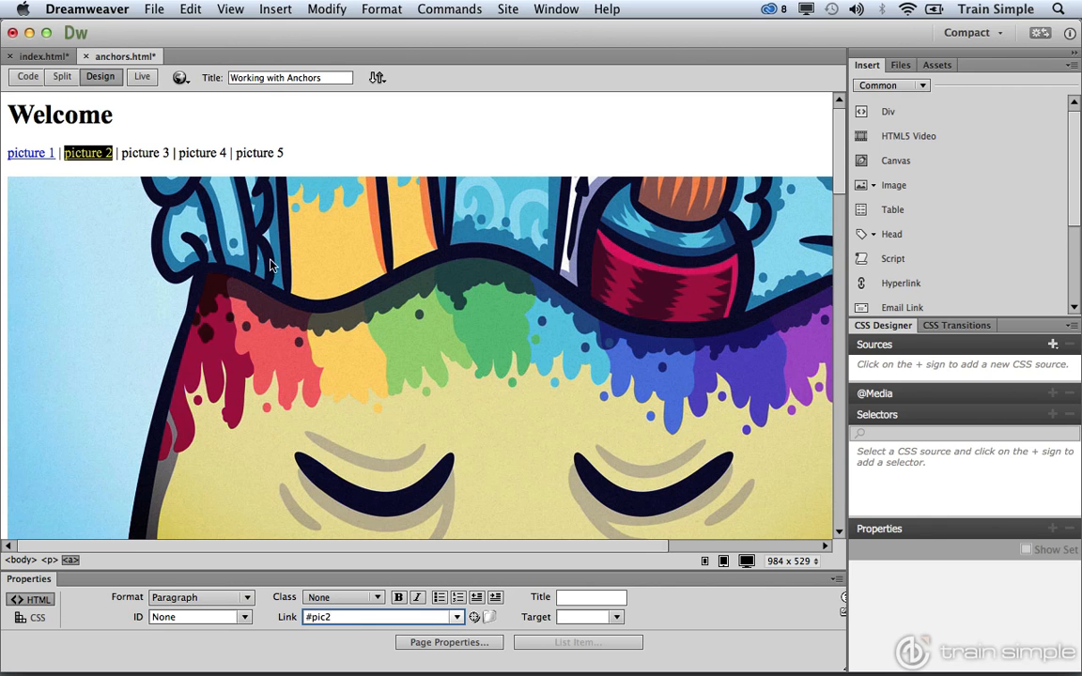
# Link the "picture 3" text in the navigation line to #pic3
pyautogui.moveTo(169, 153); pyautogui.dragTo(115, 145)
pyautogui.click(326, 615)
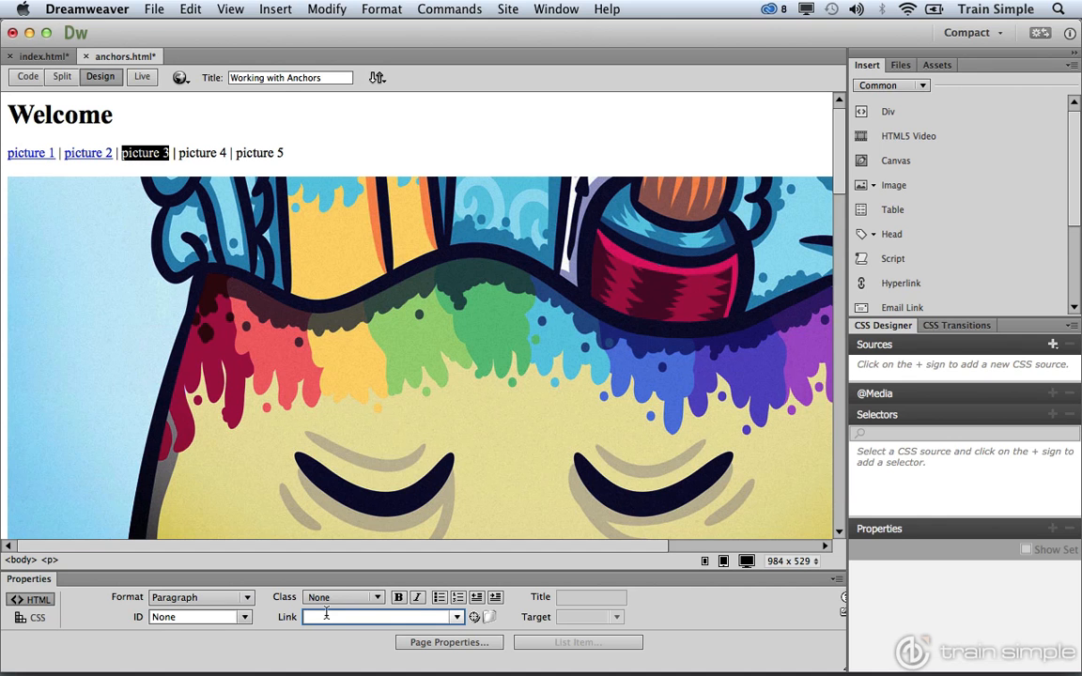
pyautogui.write('#pic3')
pyautogui.press('Return')
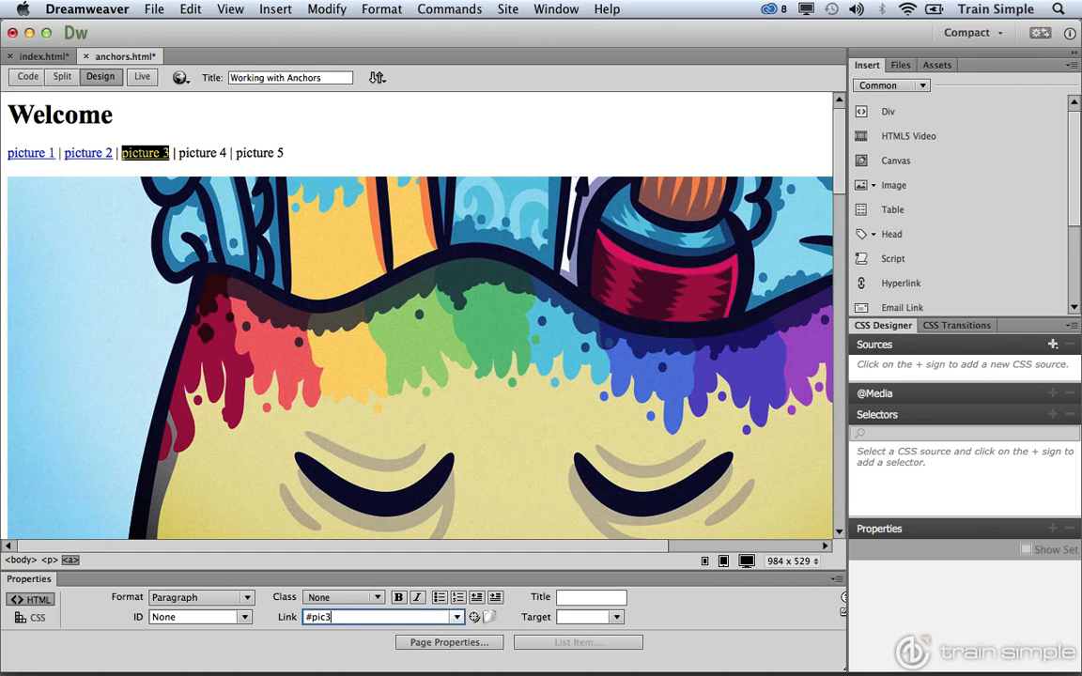
# Link the "picture 4" text in the navigation line to #pic4
pyautogui.moveTo(227, 153); pyautogui.dragTo(177, 153)
pyautogui.click(329, 617)
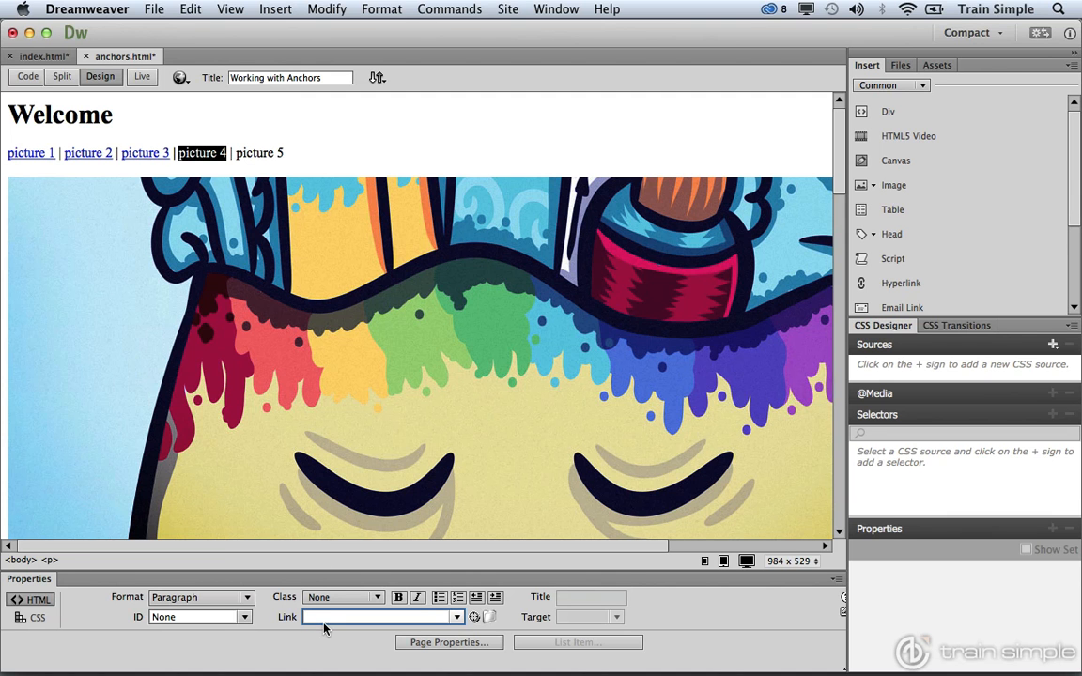
pyautogui.write('#pic4')
pyautogui.press('Return')
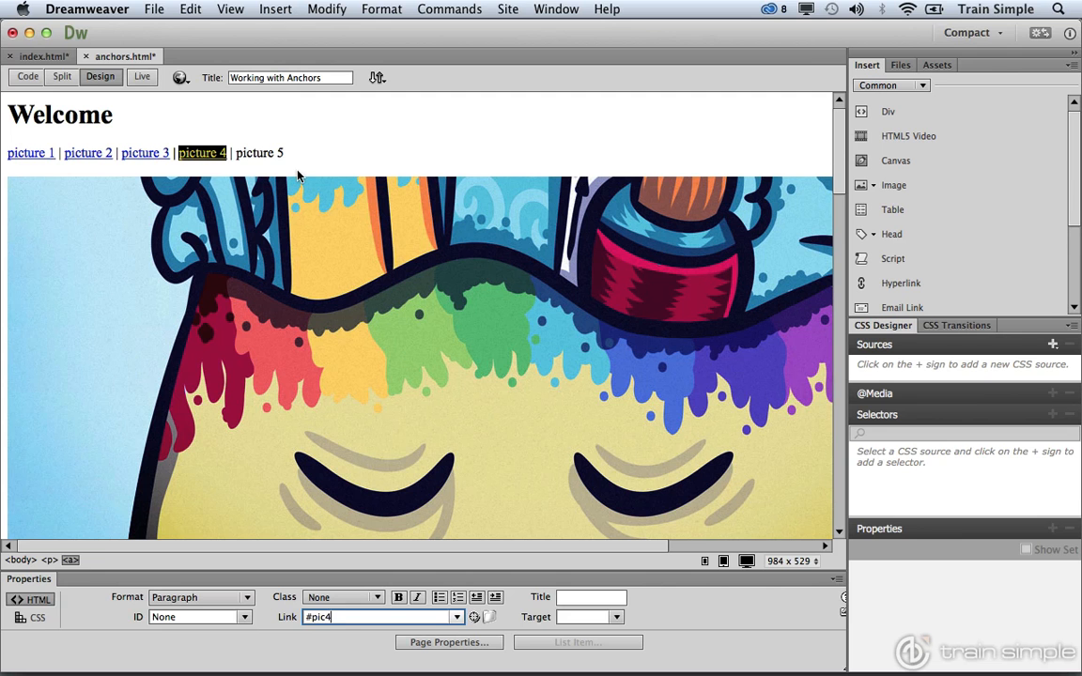
# Link the "picture 5" text in the navigation line to #pic5 and save the page
pyautogui.moveTo(284, 153); pyautogui.dragTo(234, 154)
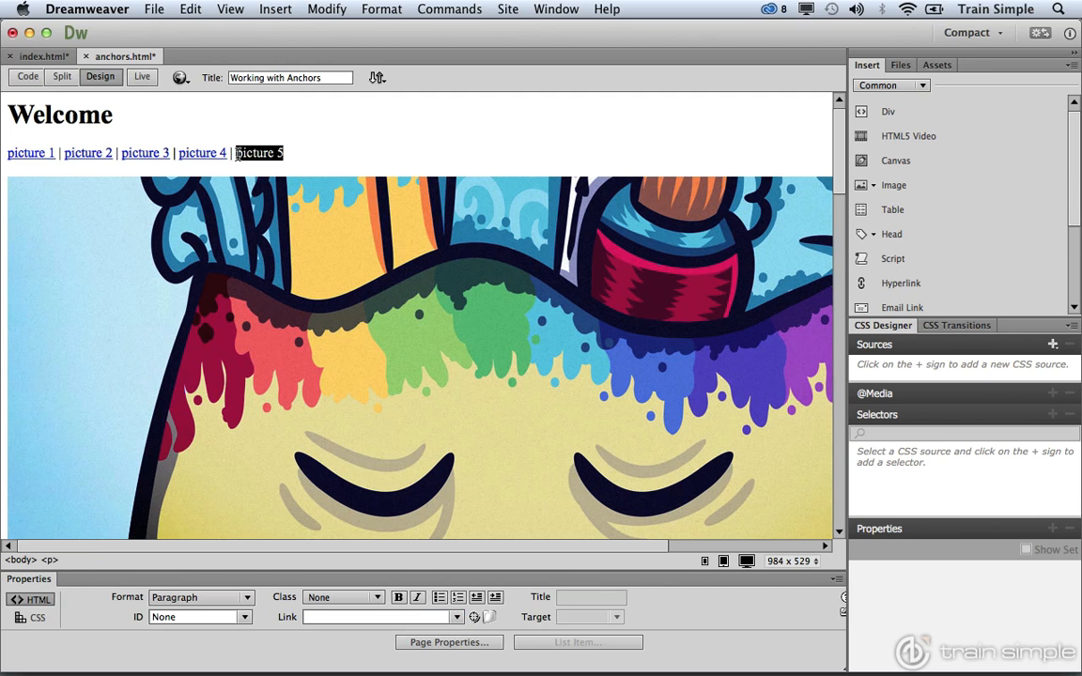
pyautogui.click(319, 618)
pyautogui.write('#pic5')
pyautogui.press('Return')
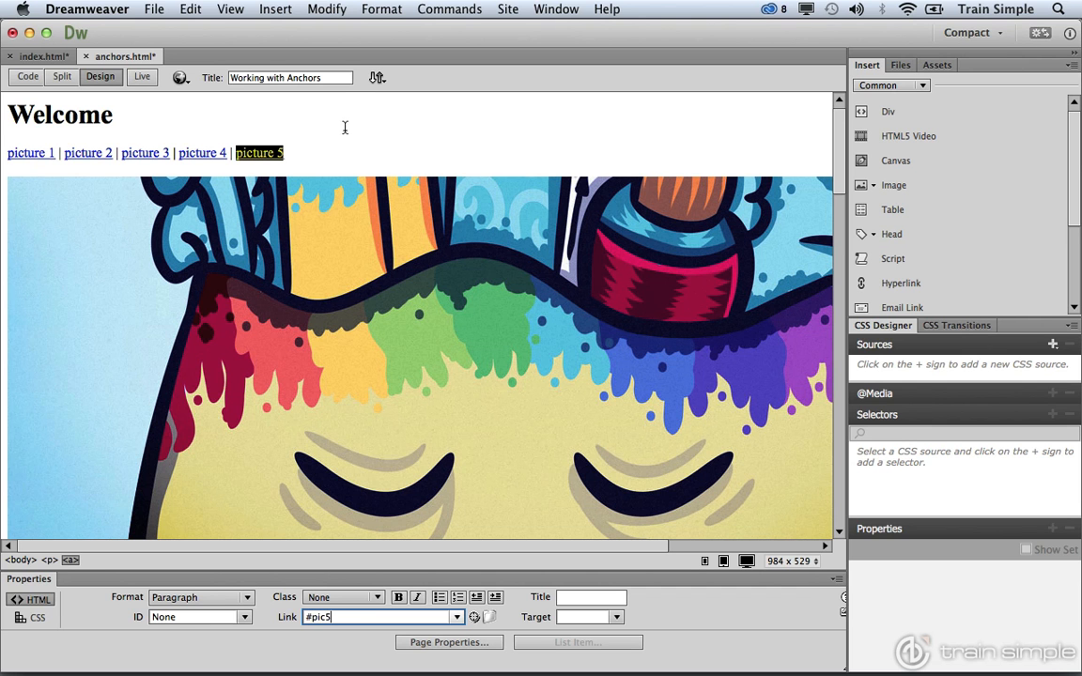
pyautogui.click(310, 116)
pyautogui.hotkey('ctrl', 's')
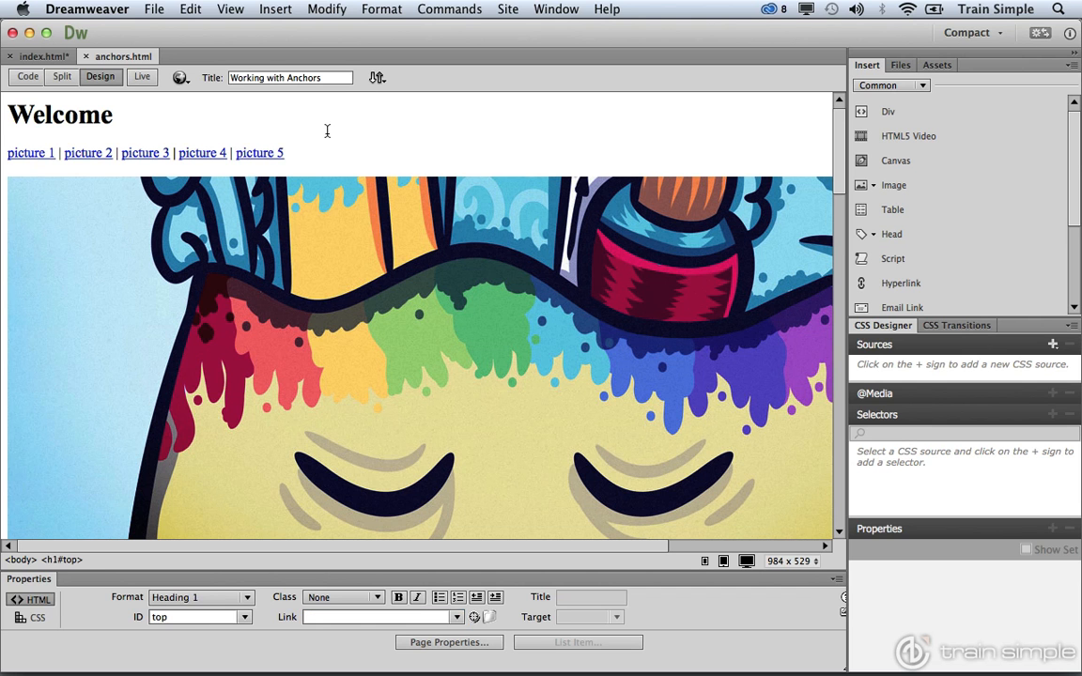
# Preview the page in Safari and test the "picture 4" link in the navigation line
pyautogui.click(180, 78)
pyautogui.click(198, 98)
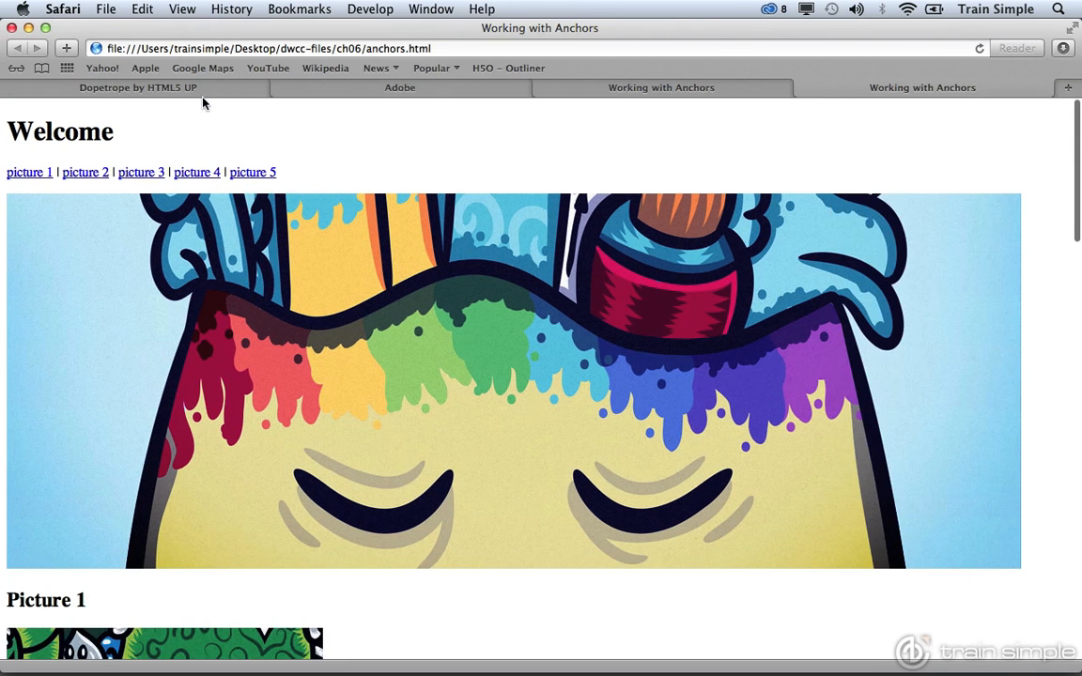
pyautogui.click(192, 171)
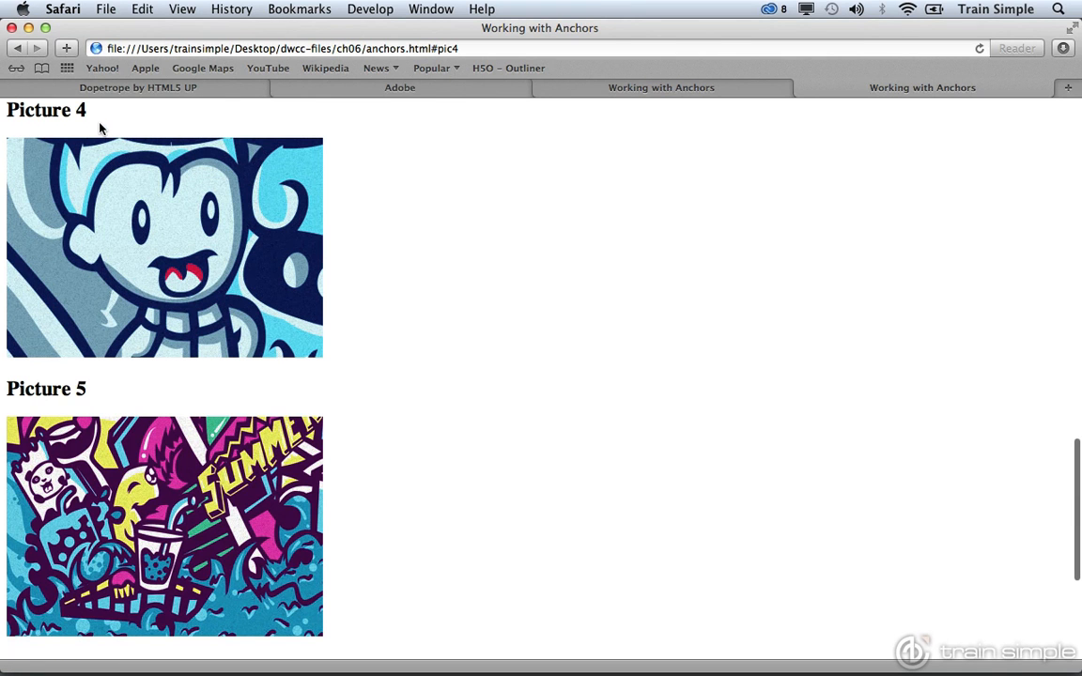